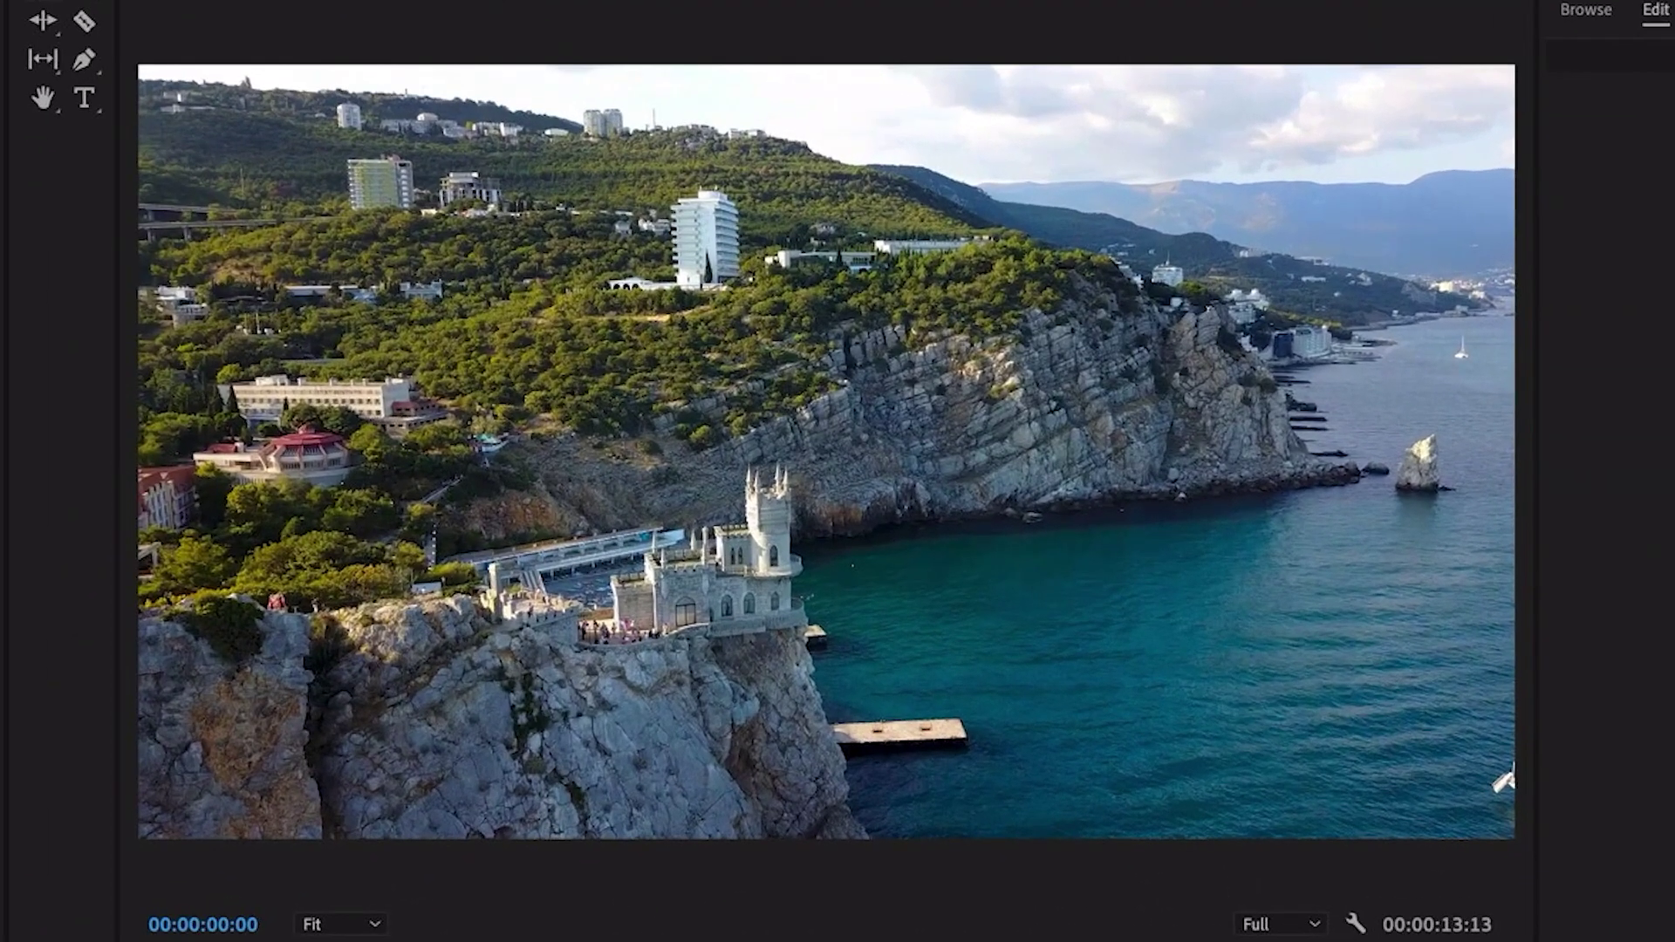
Play the sequence to preview the callout following the castle
key(space)
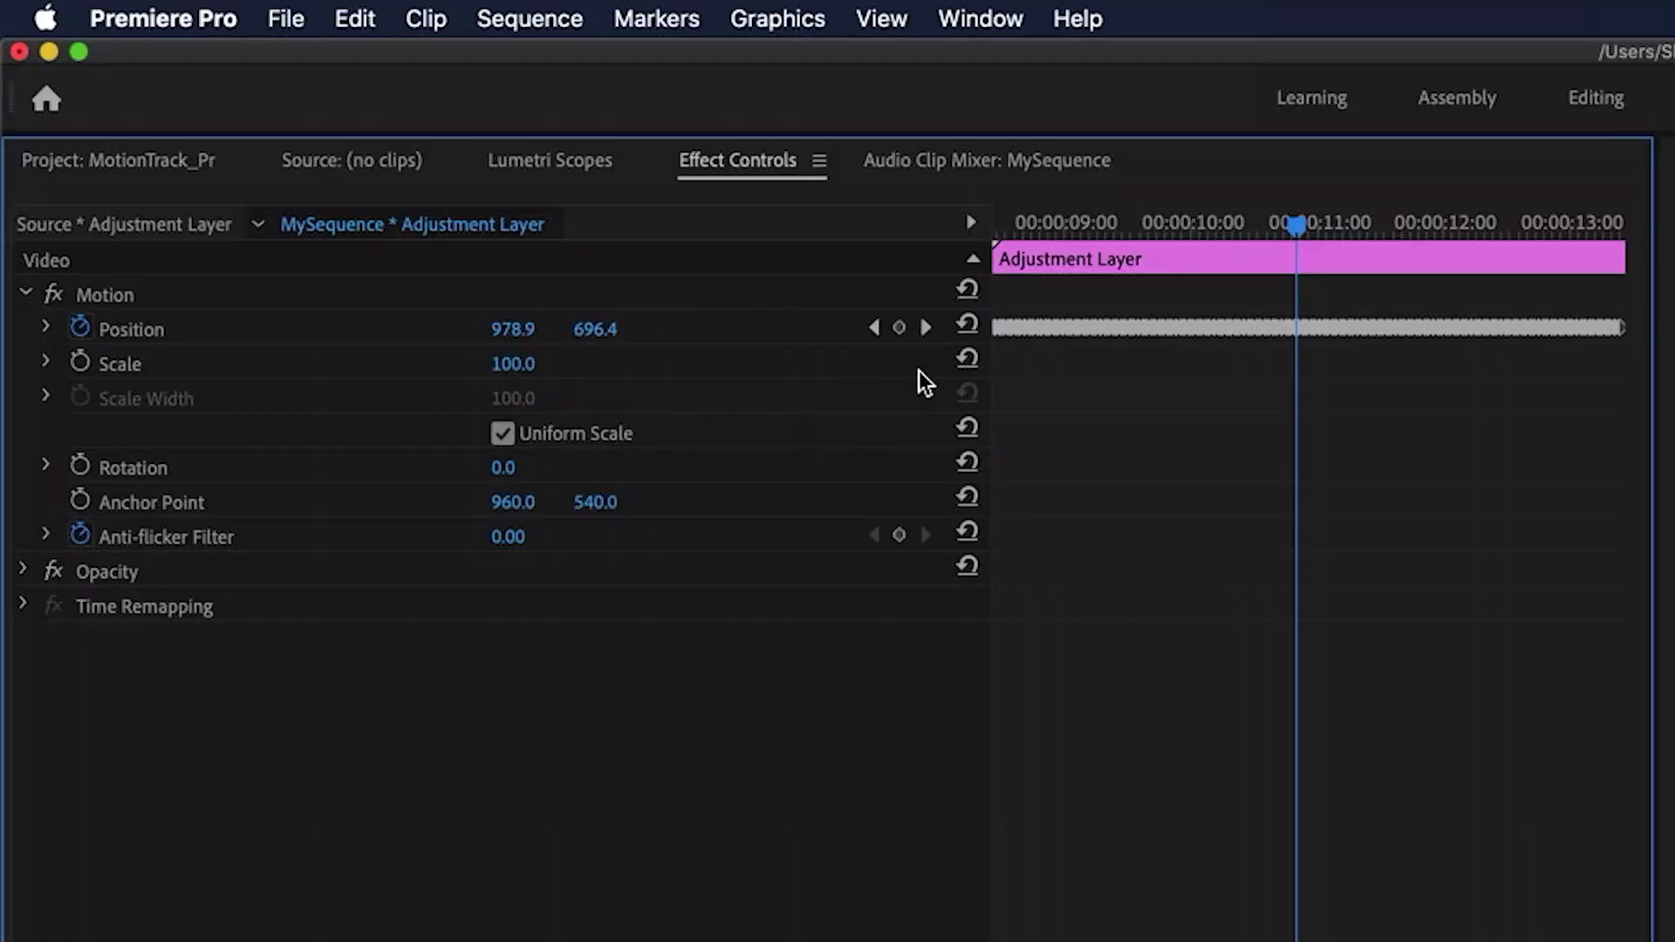
key(equal)
key(equal)
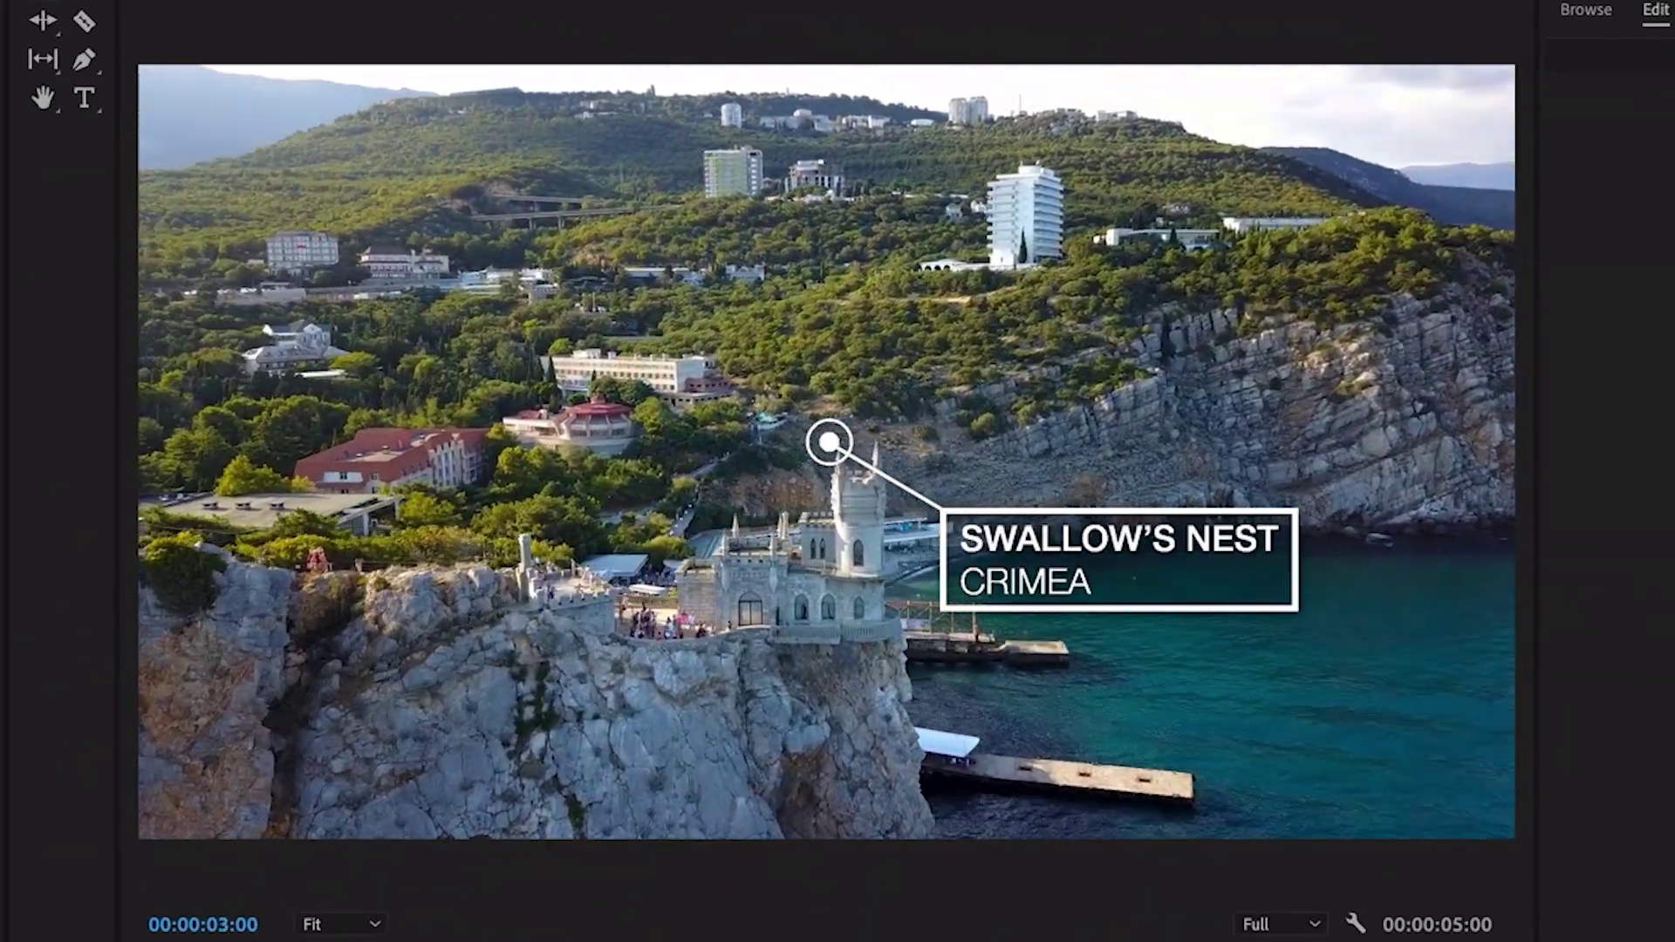
key(space)
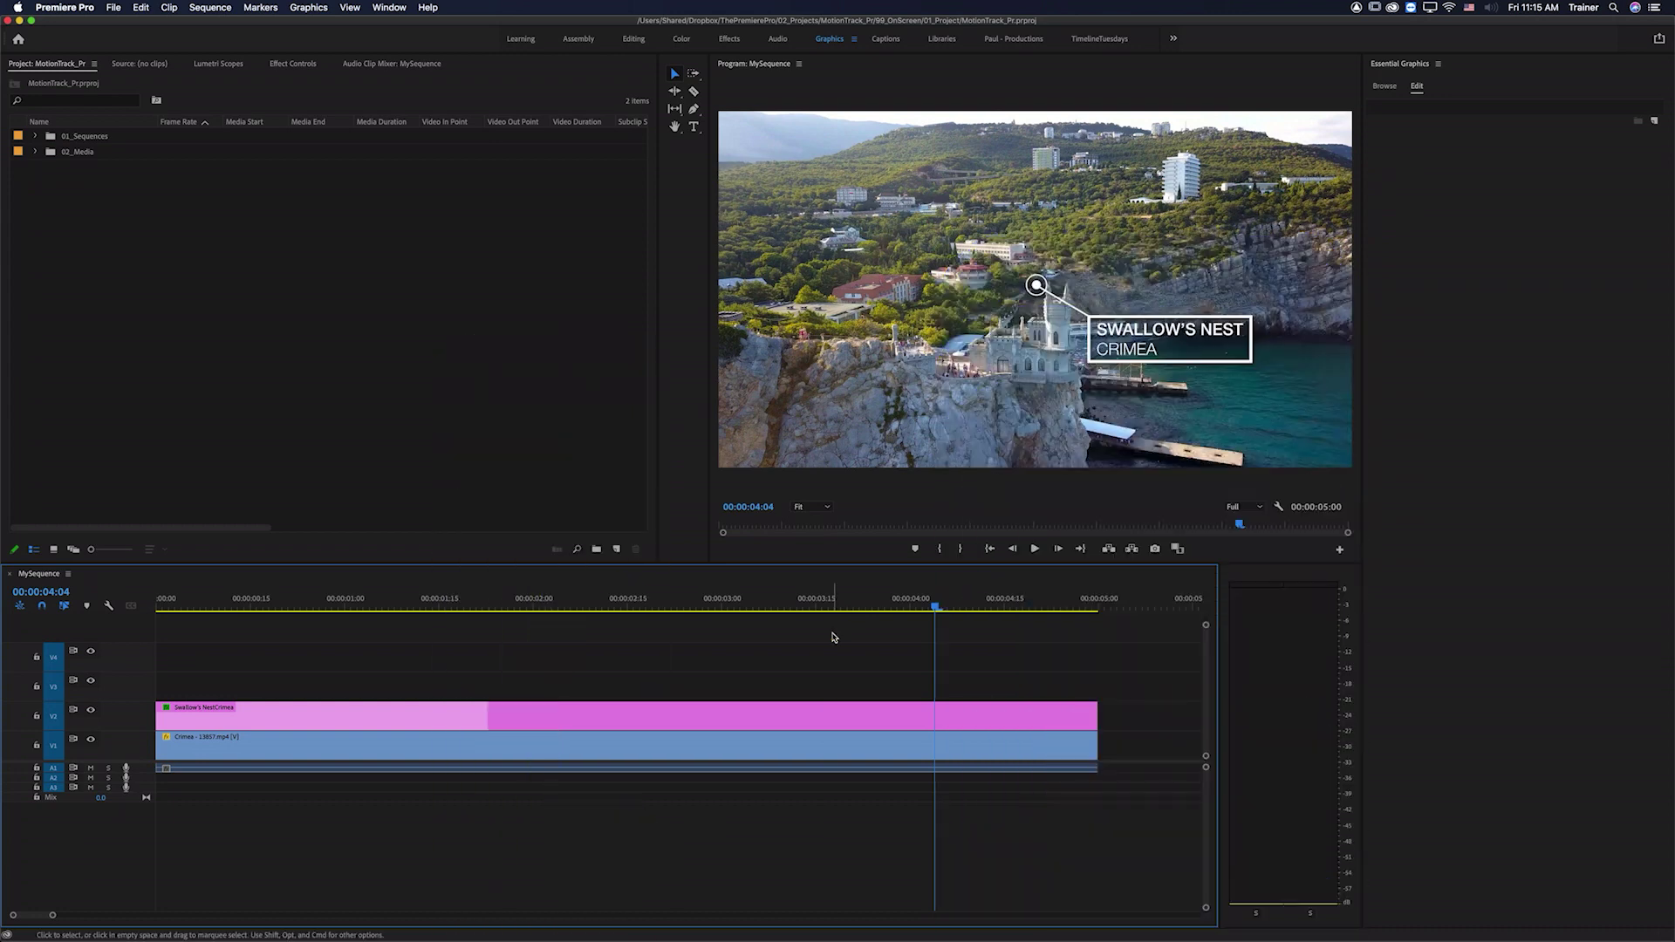
Duplicate the Crimea clip further along the timeline with an Alt-drag
key(minus)
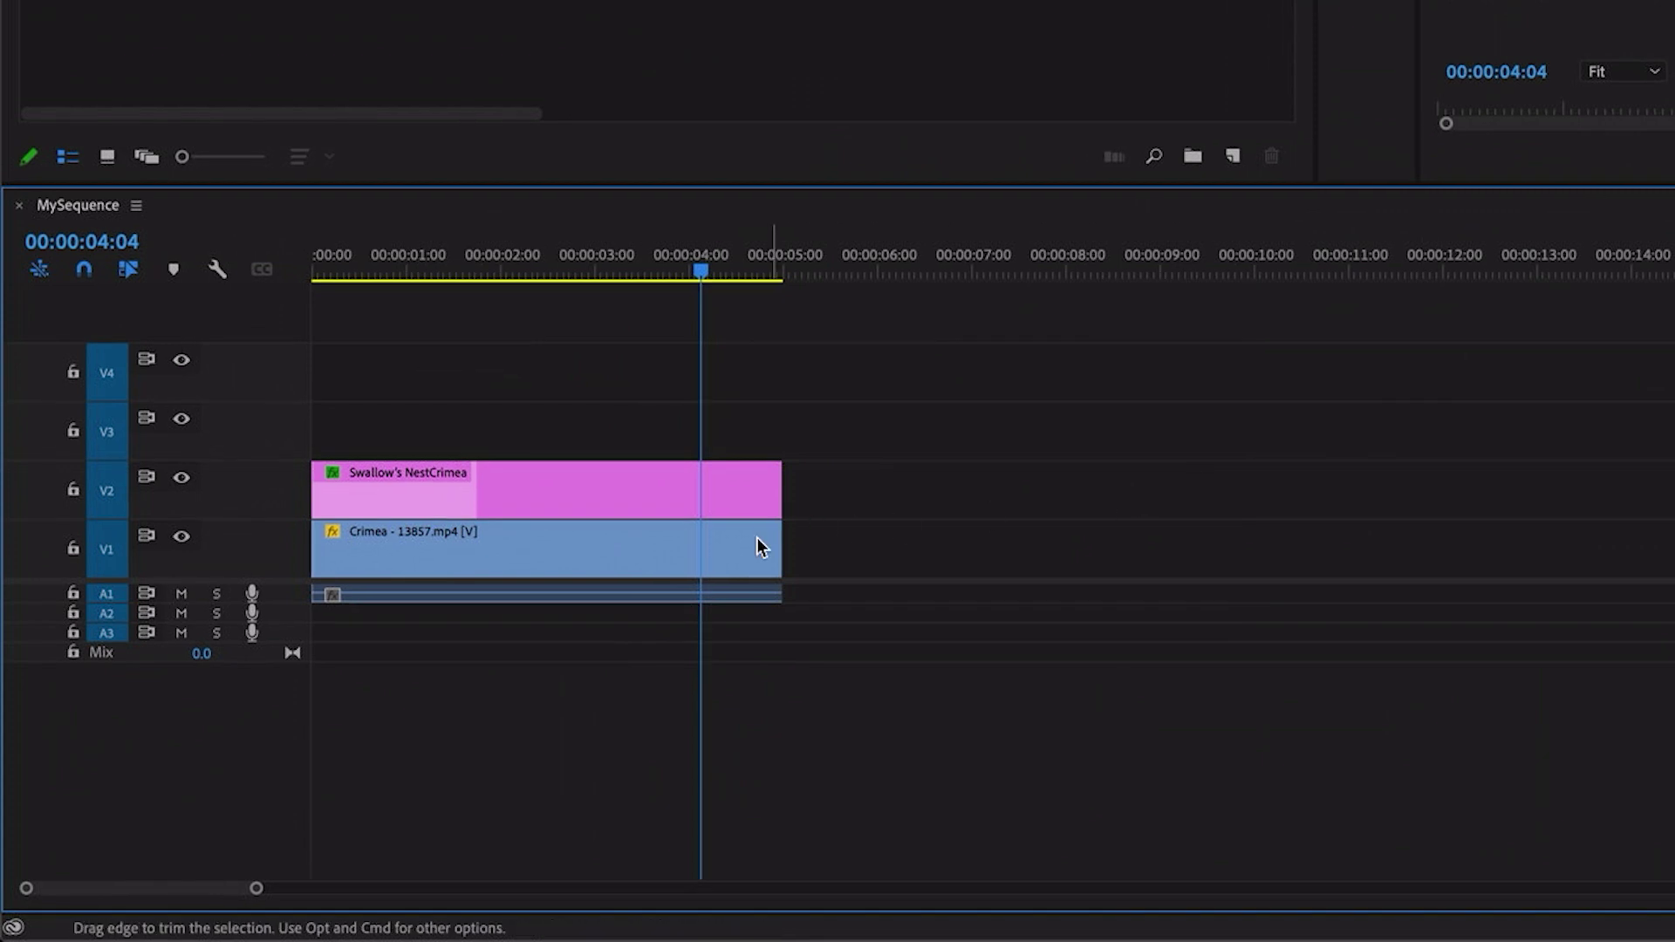
click(374, 741)
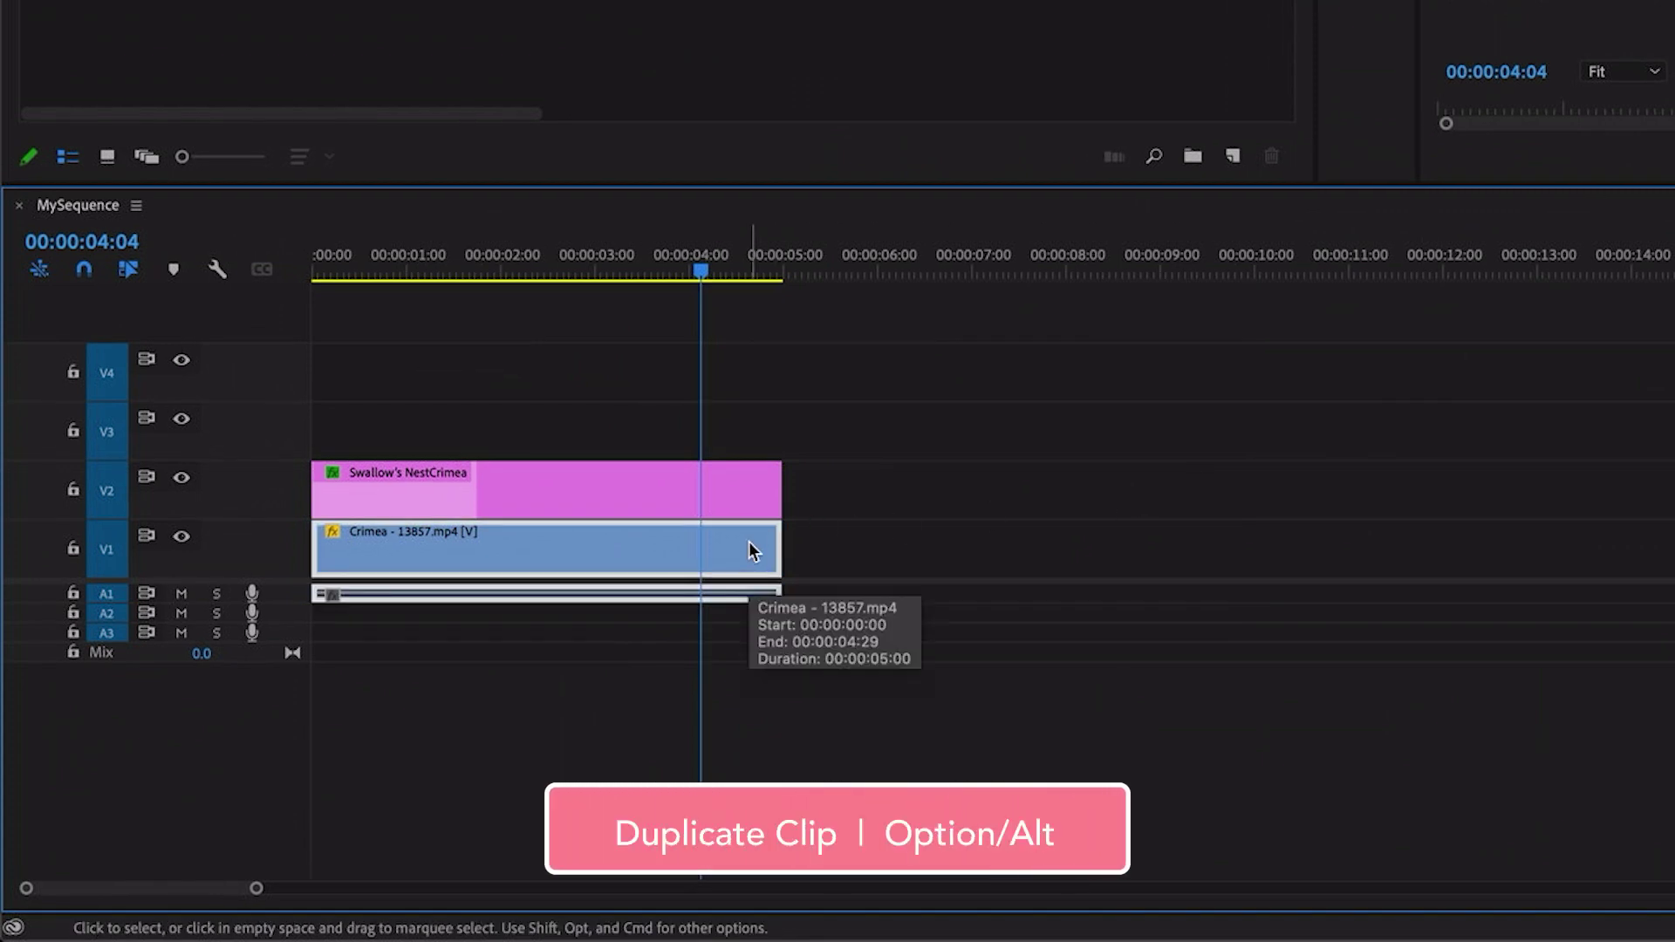
drag(665, 562, 1273, 572)
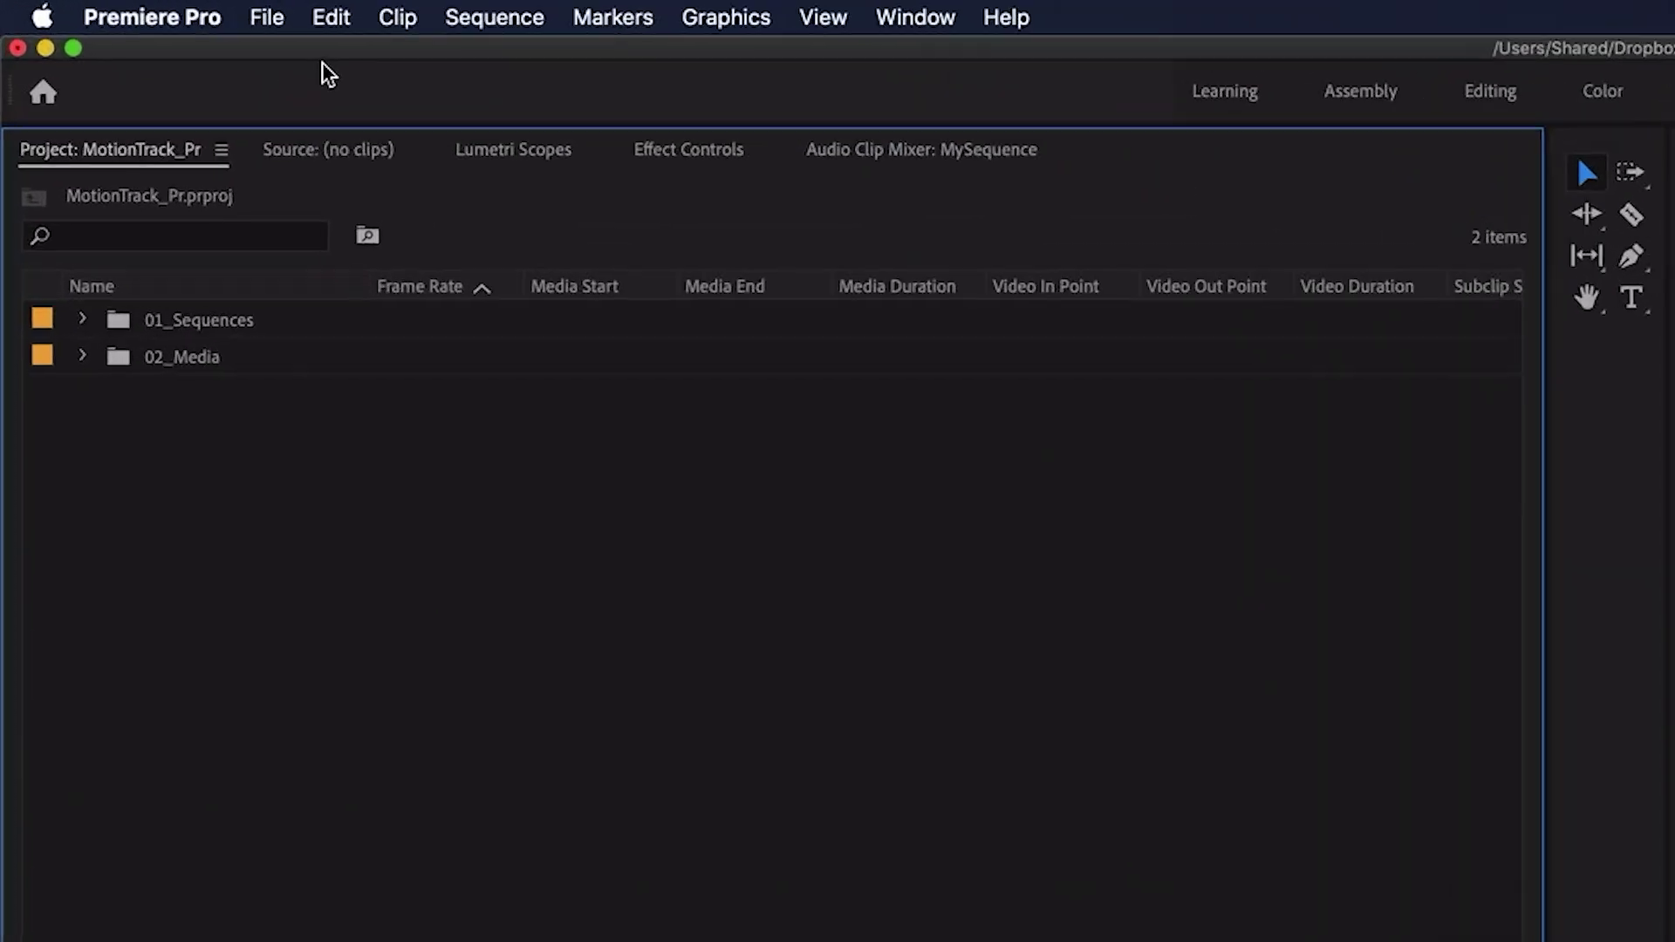
Create a 1920×1080 Adjustment Layer, place it on V2 above the copy, and trim it to match
click(119, 7)
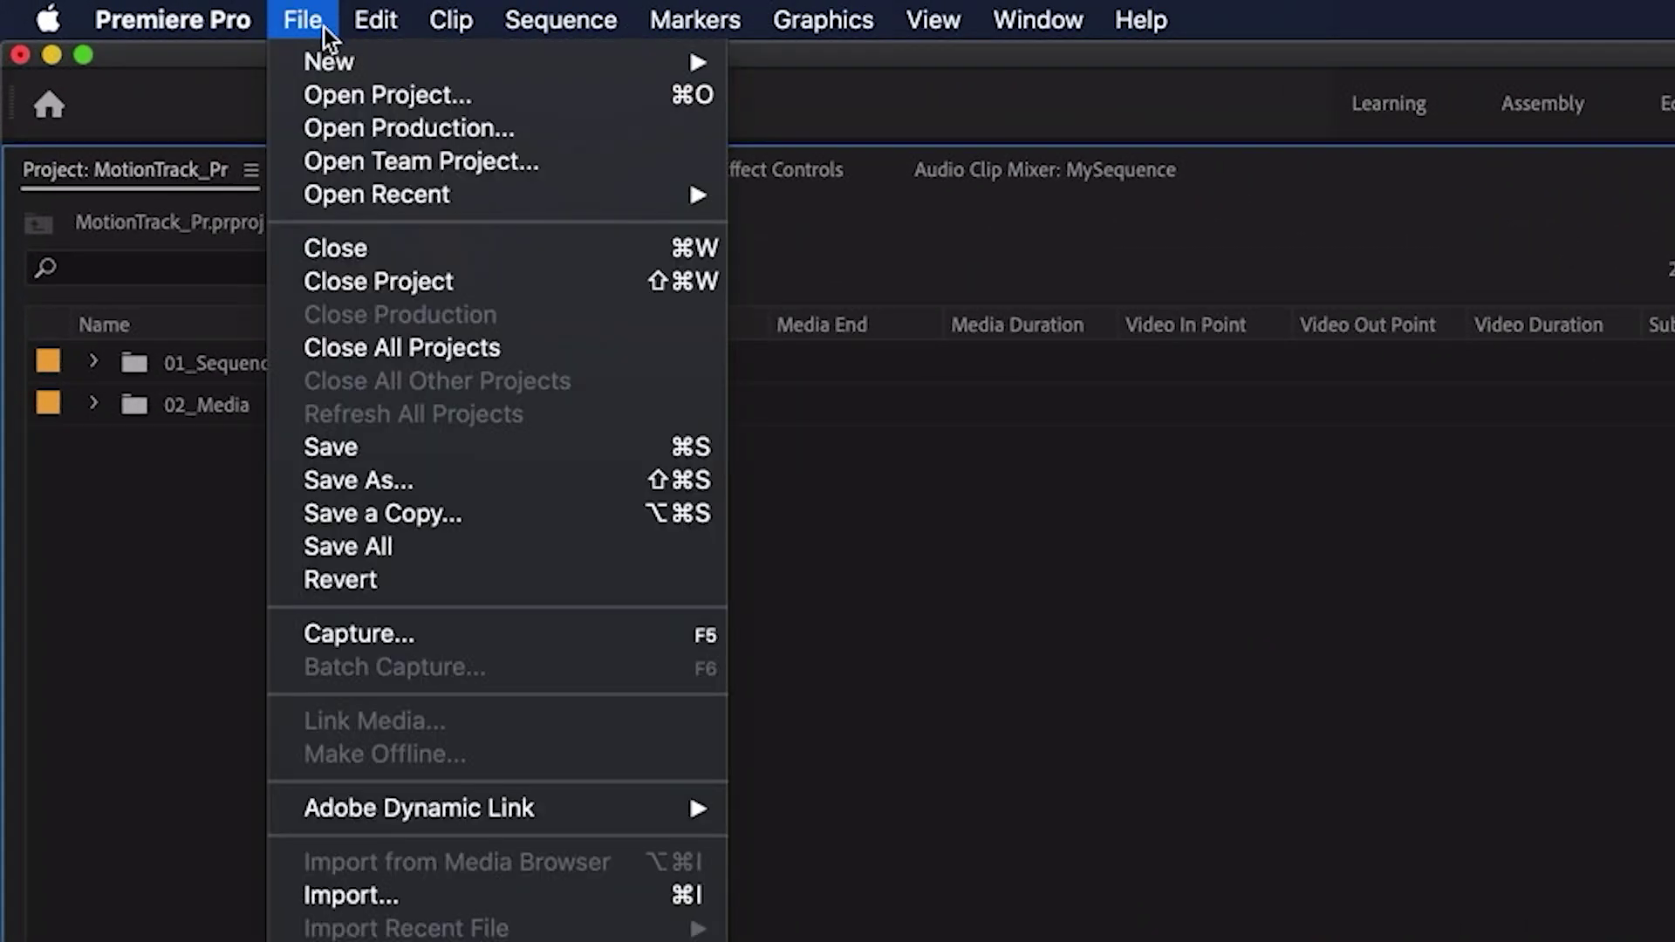
mouse_move(123, 22)
click(1043, 433)
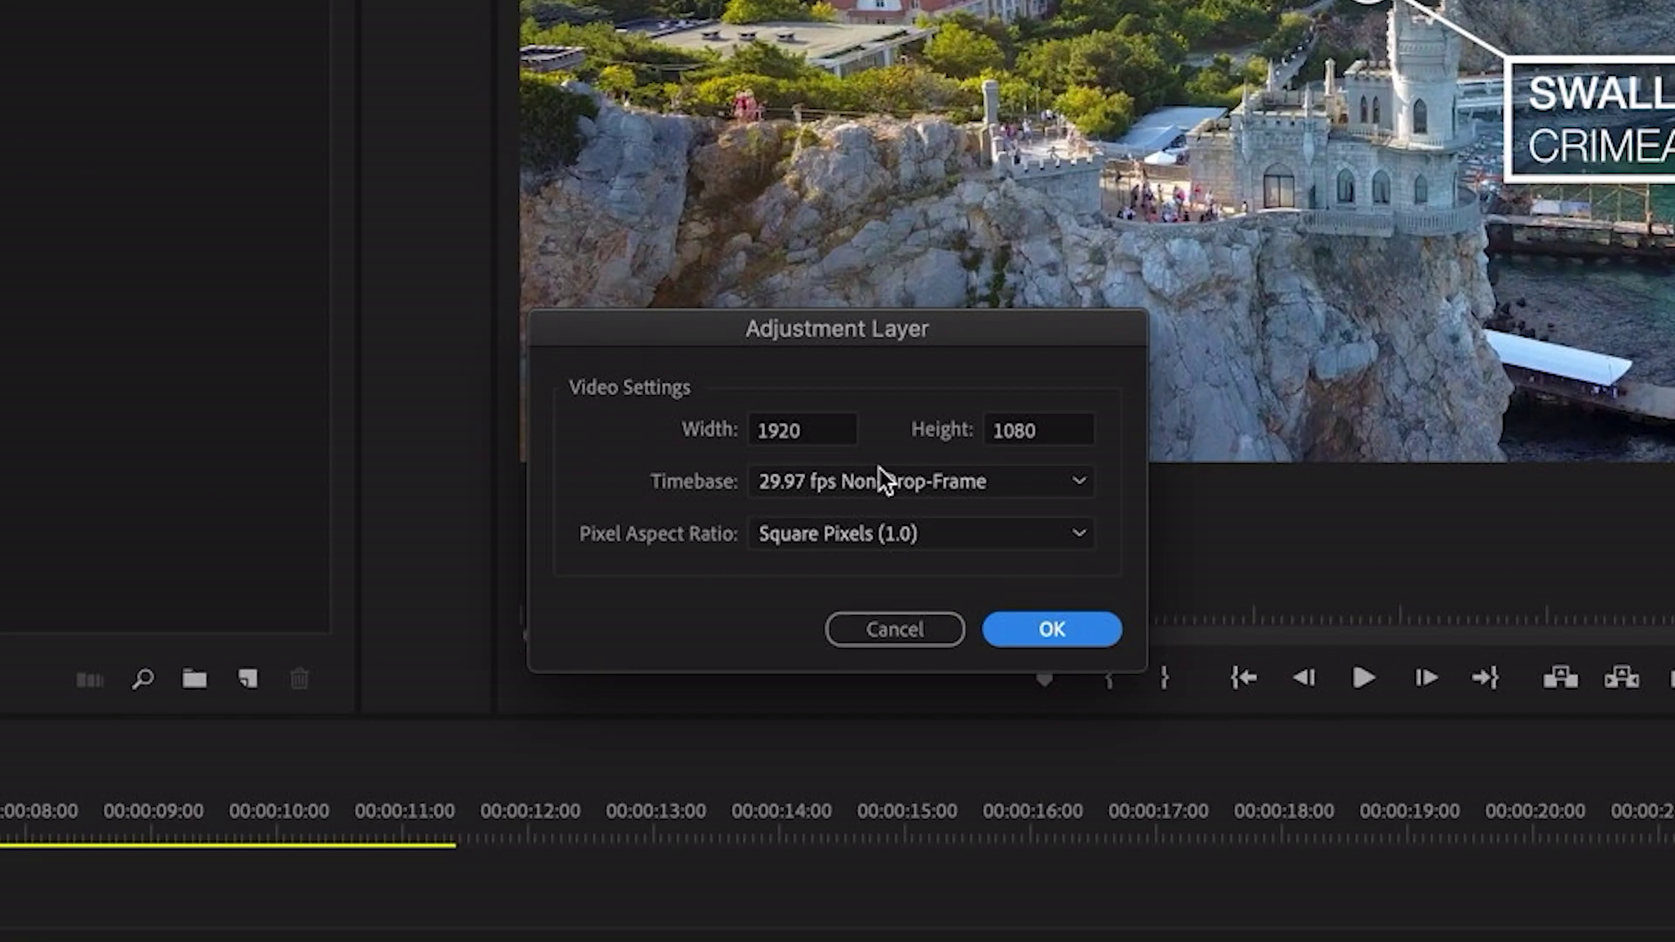
click(1031, 614)
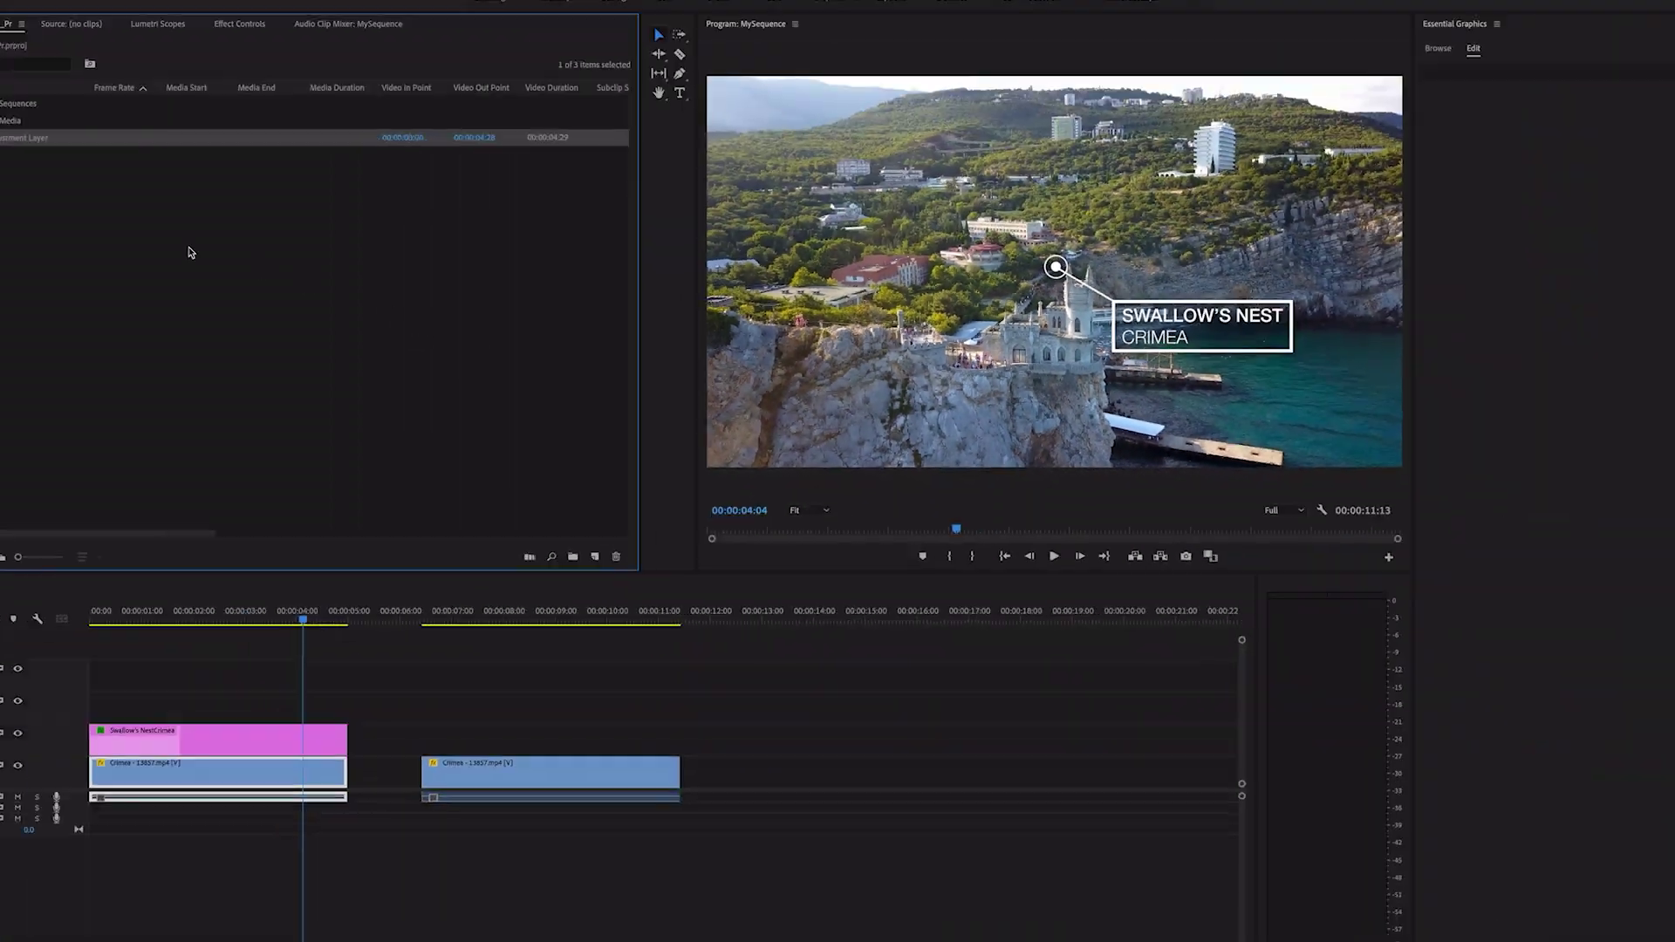
drag(171, 234, 465, 723)
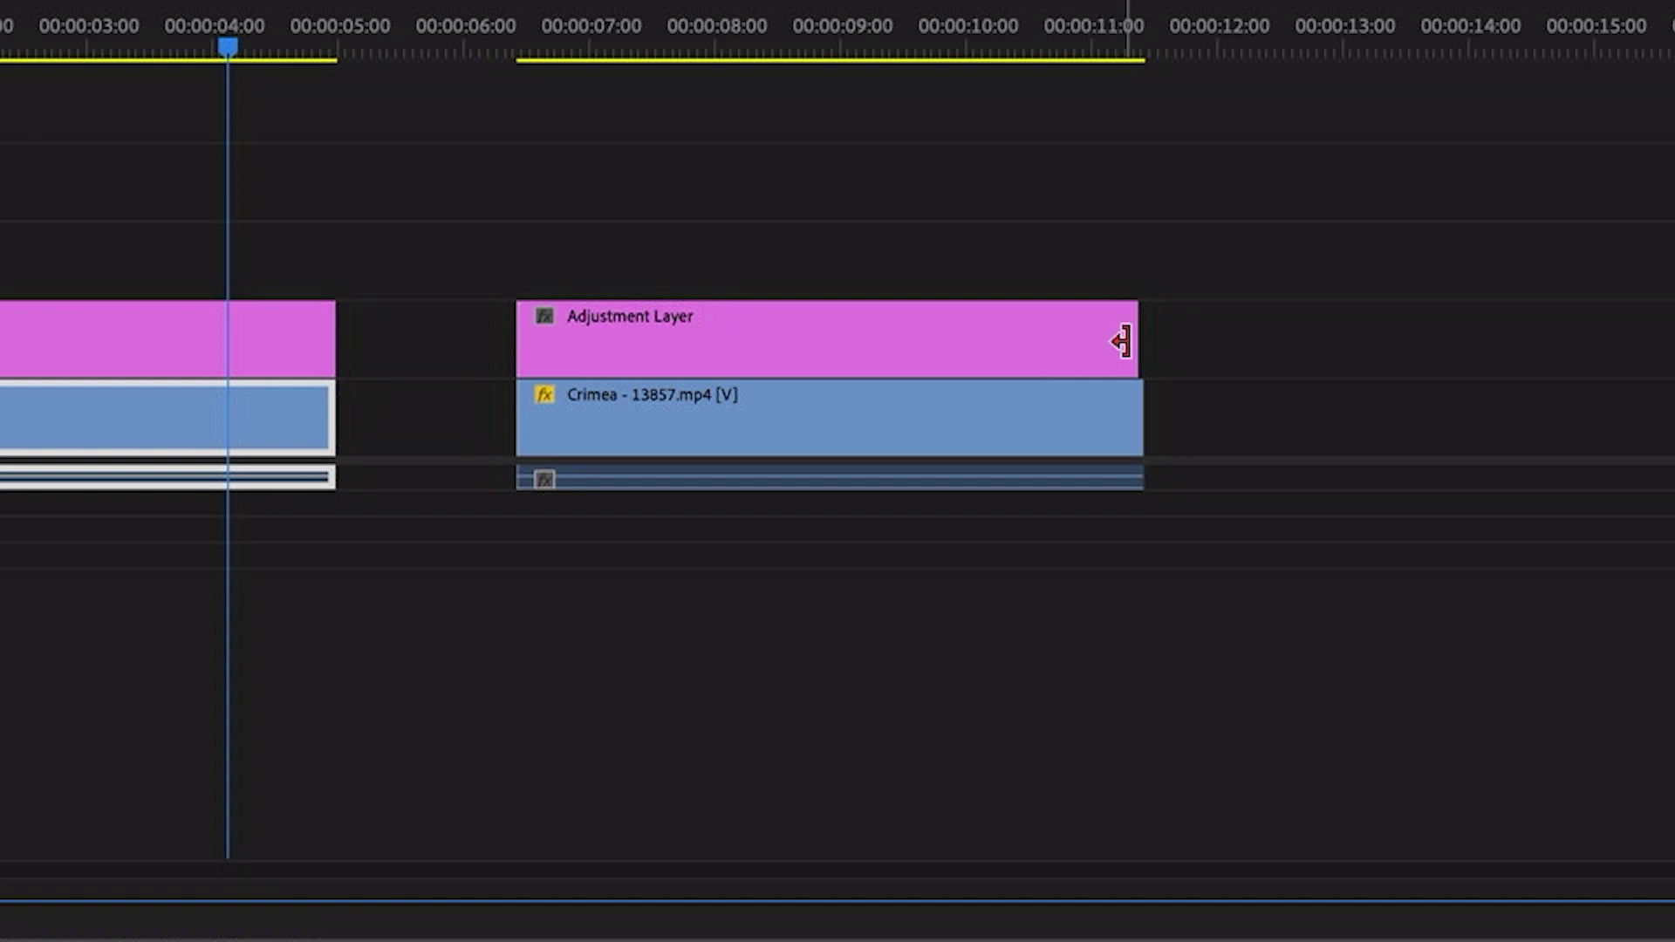
drag(1132, 350, 1126, 357)
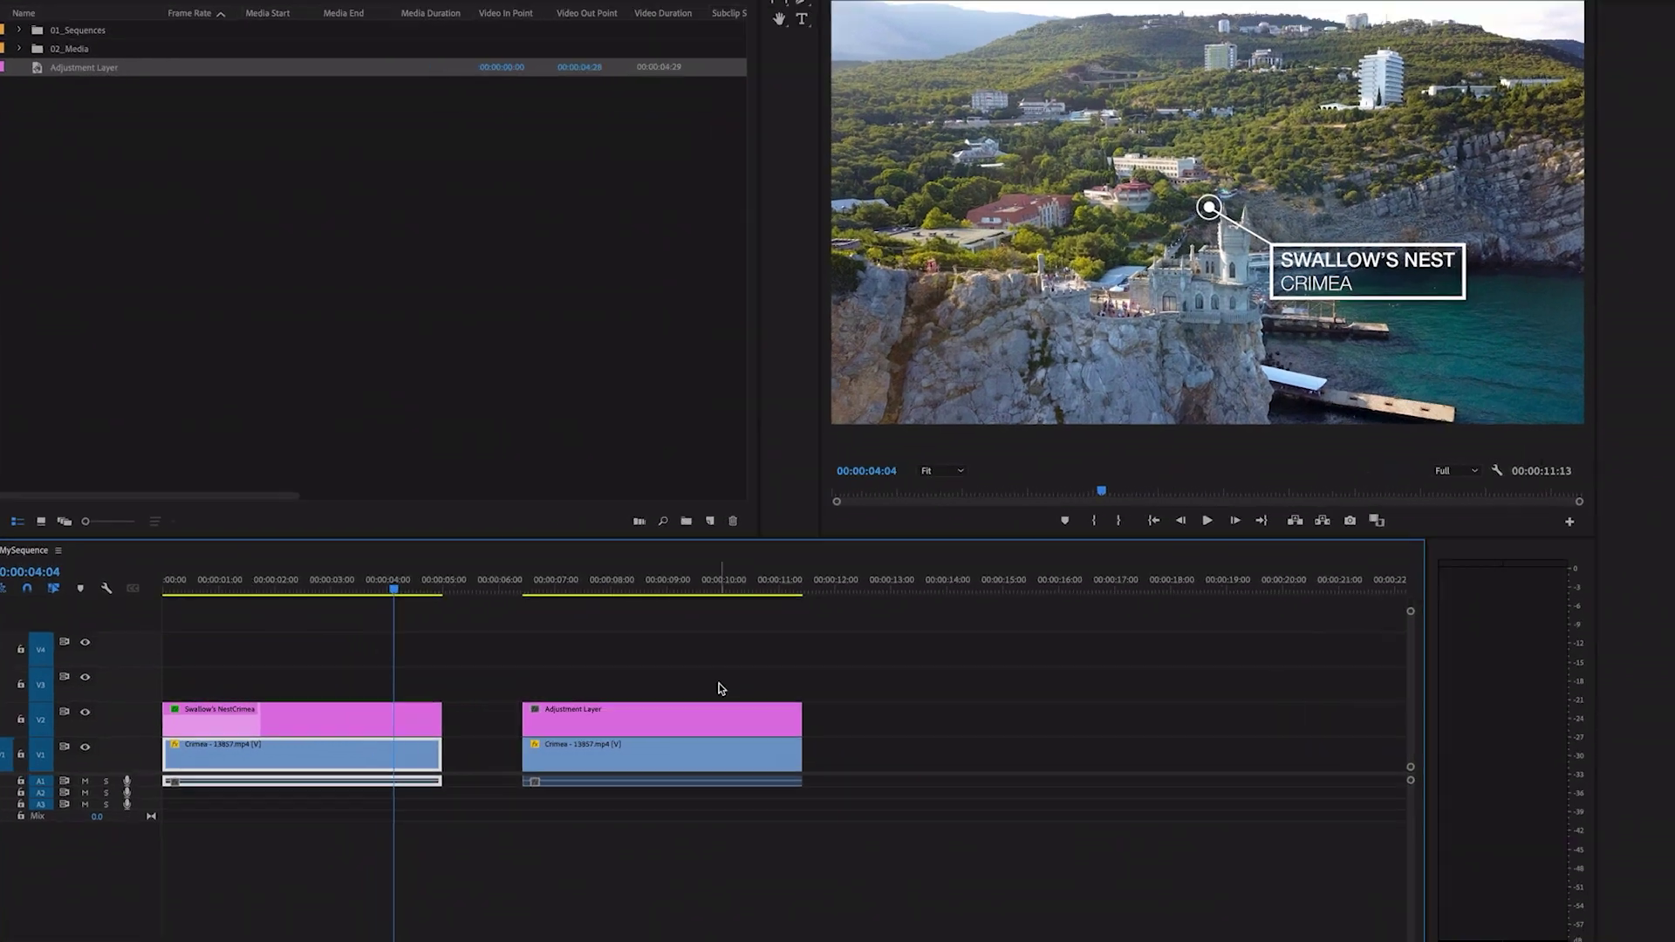
Replace the Adjustment Layer and Crimea copy with an After Effects composition and save the project
drag(624, 688, 597, 808)
right_click(1035, 796)
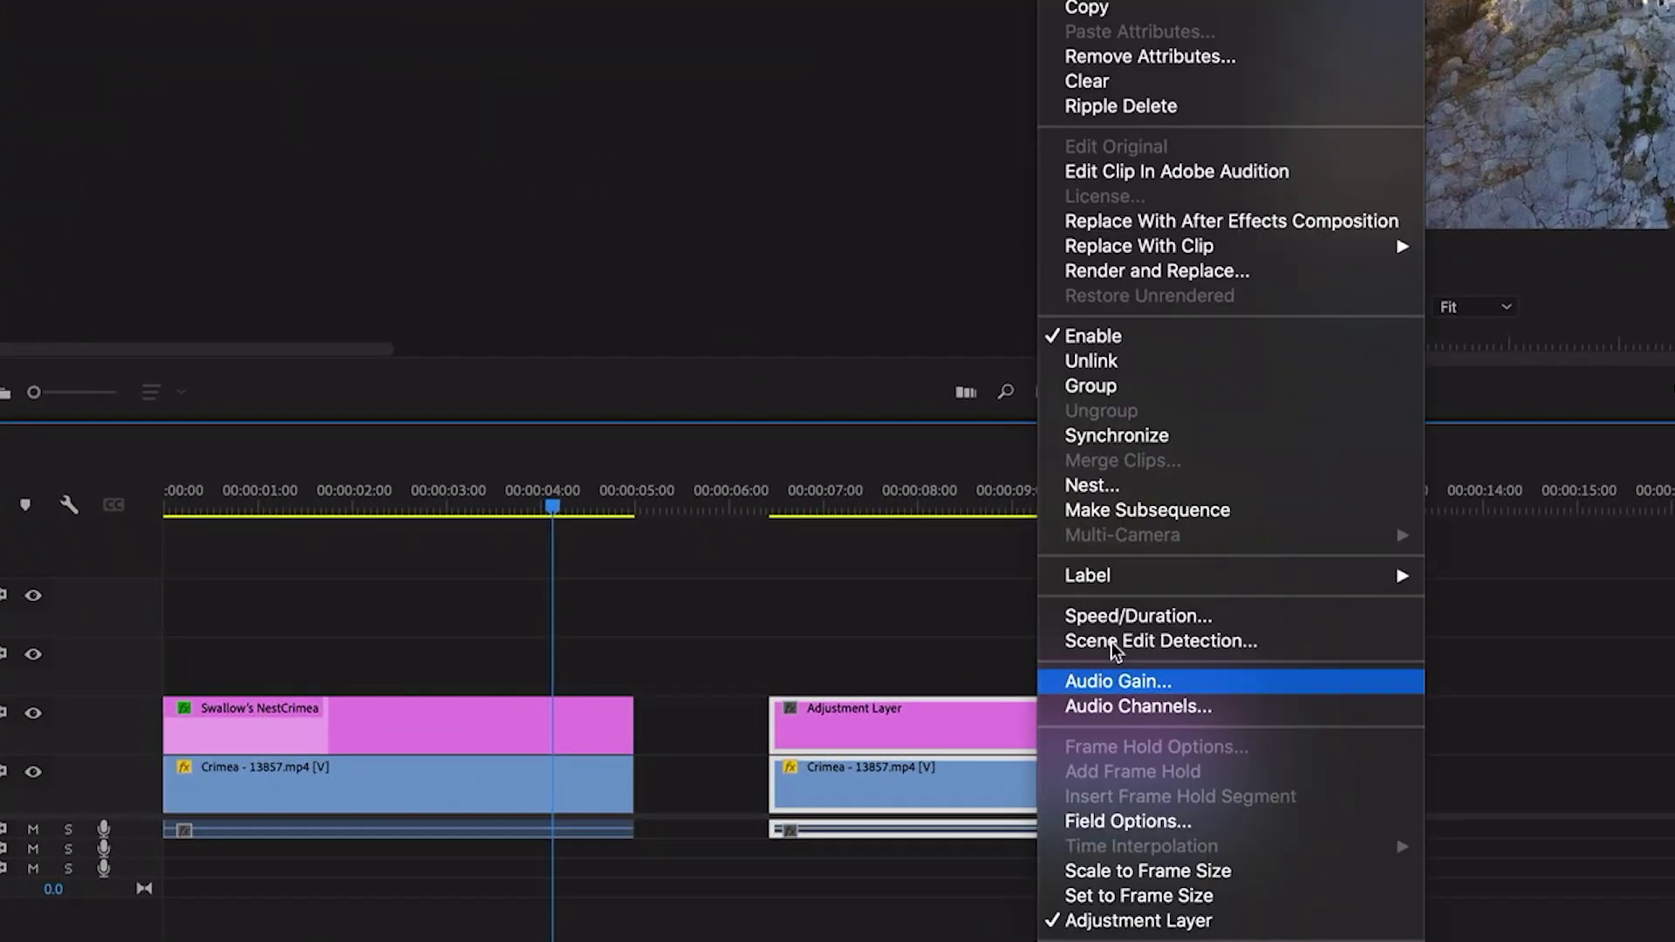
click(1176, 222)
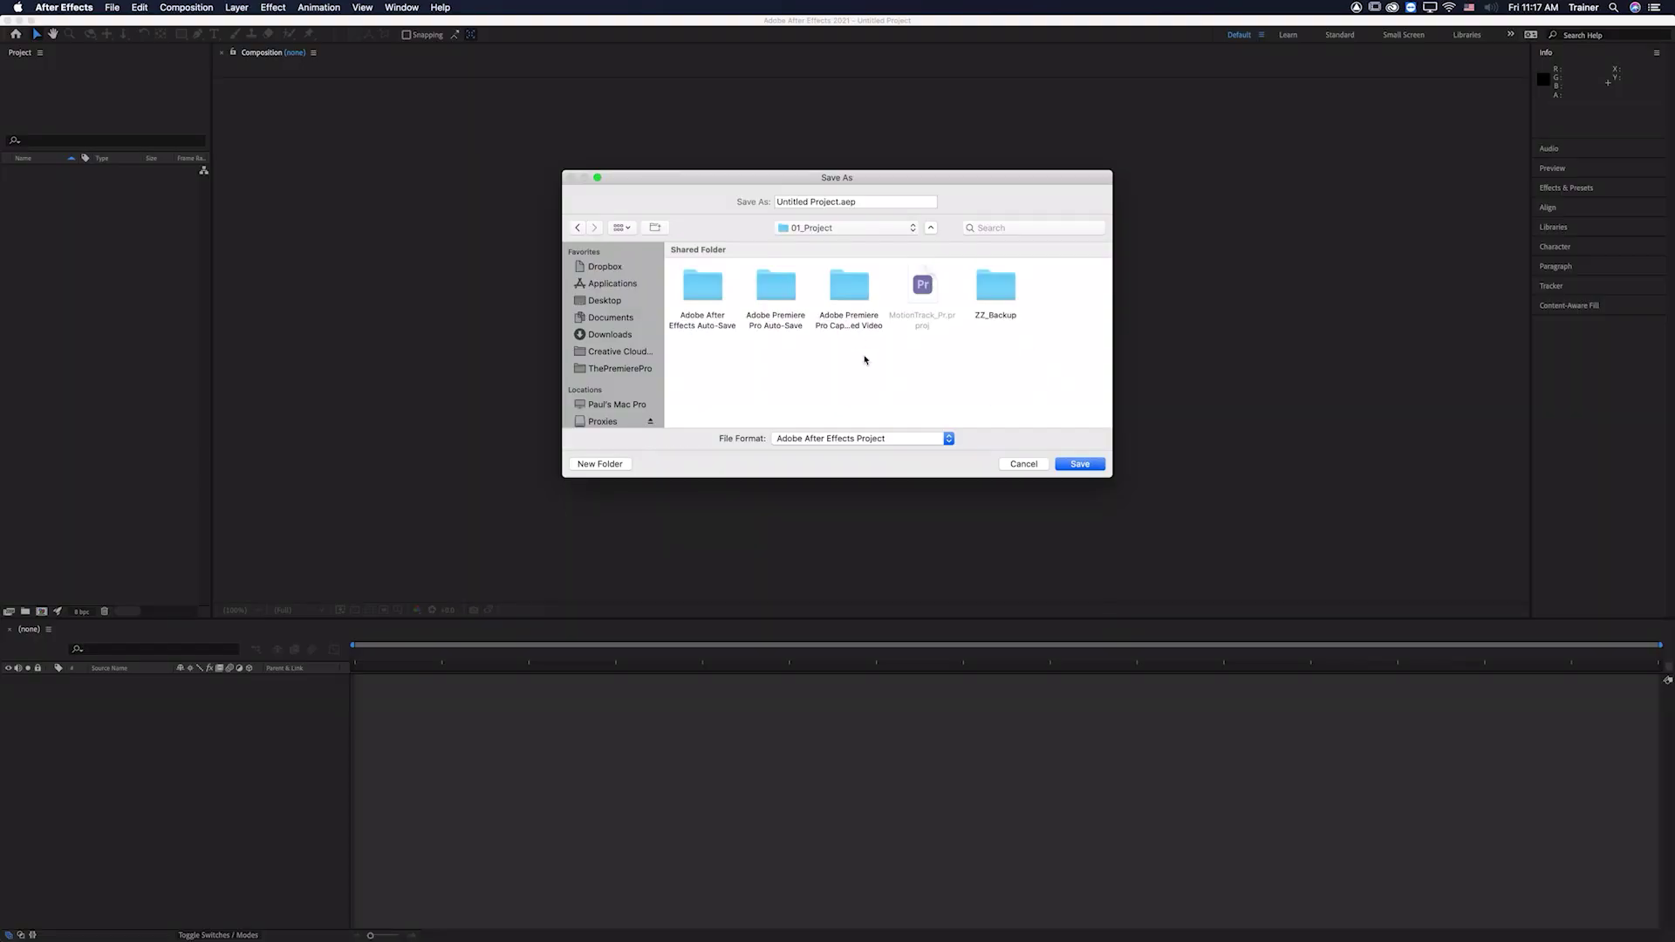
click(1080, 464)
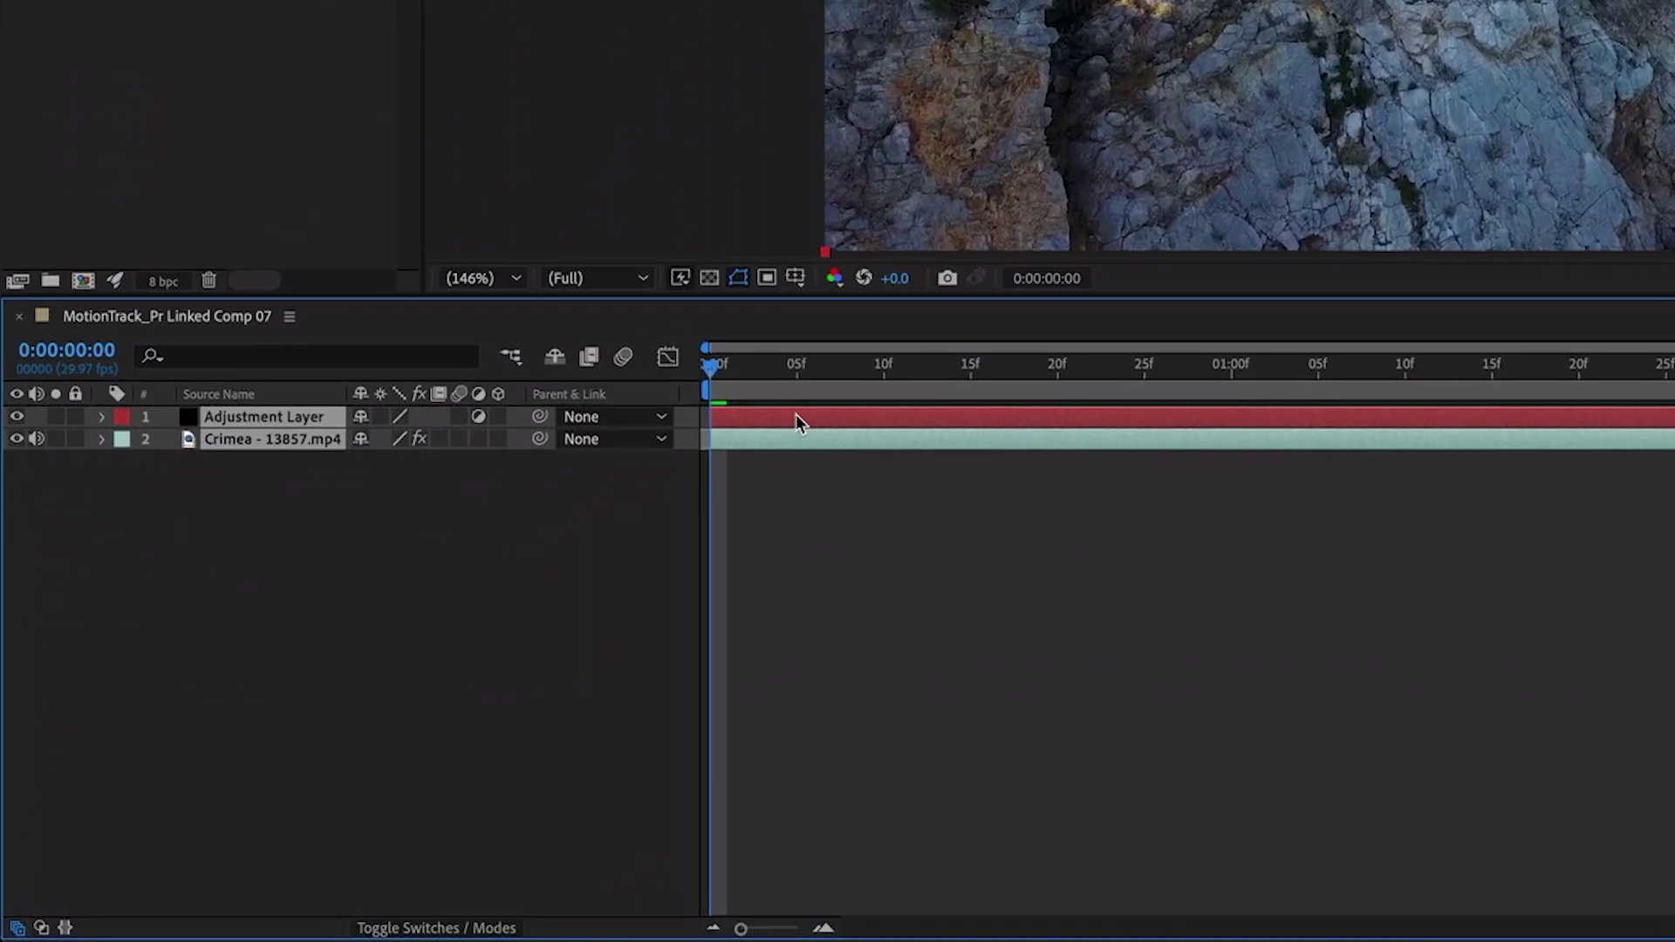
Select only the Crimea layer and show the Tracker panel
click(194, 710)
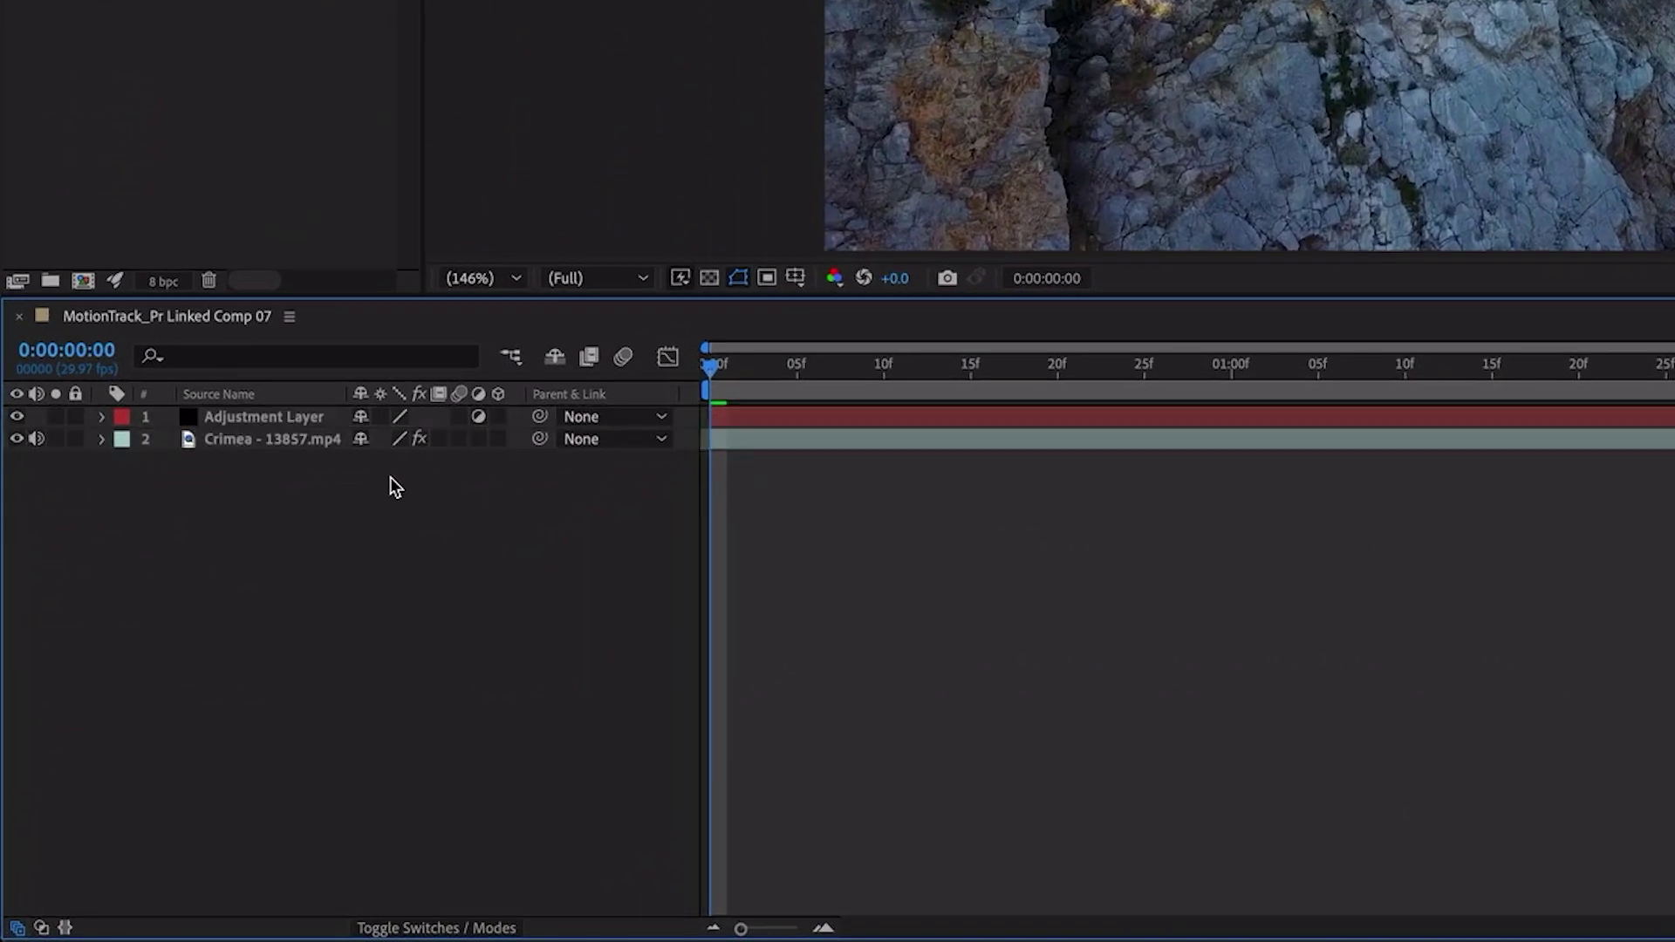
click(311, 436)
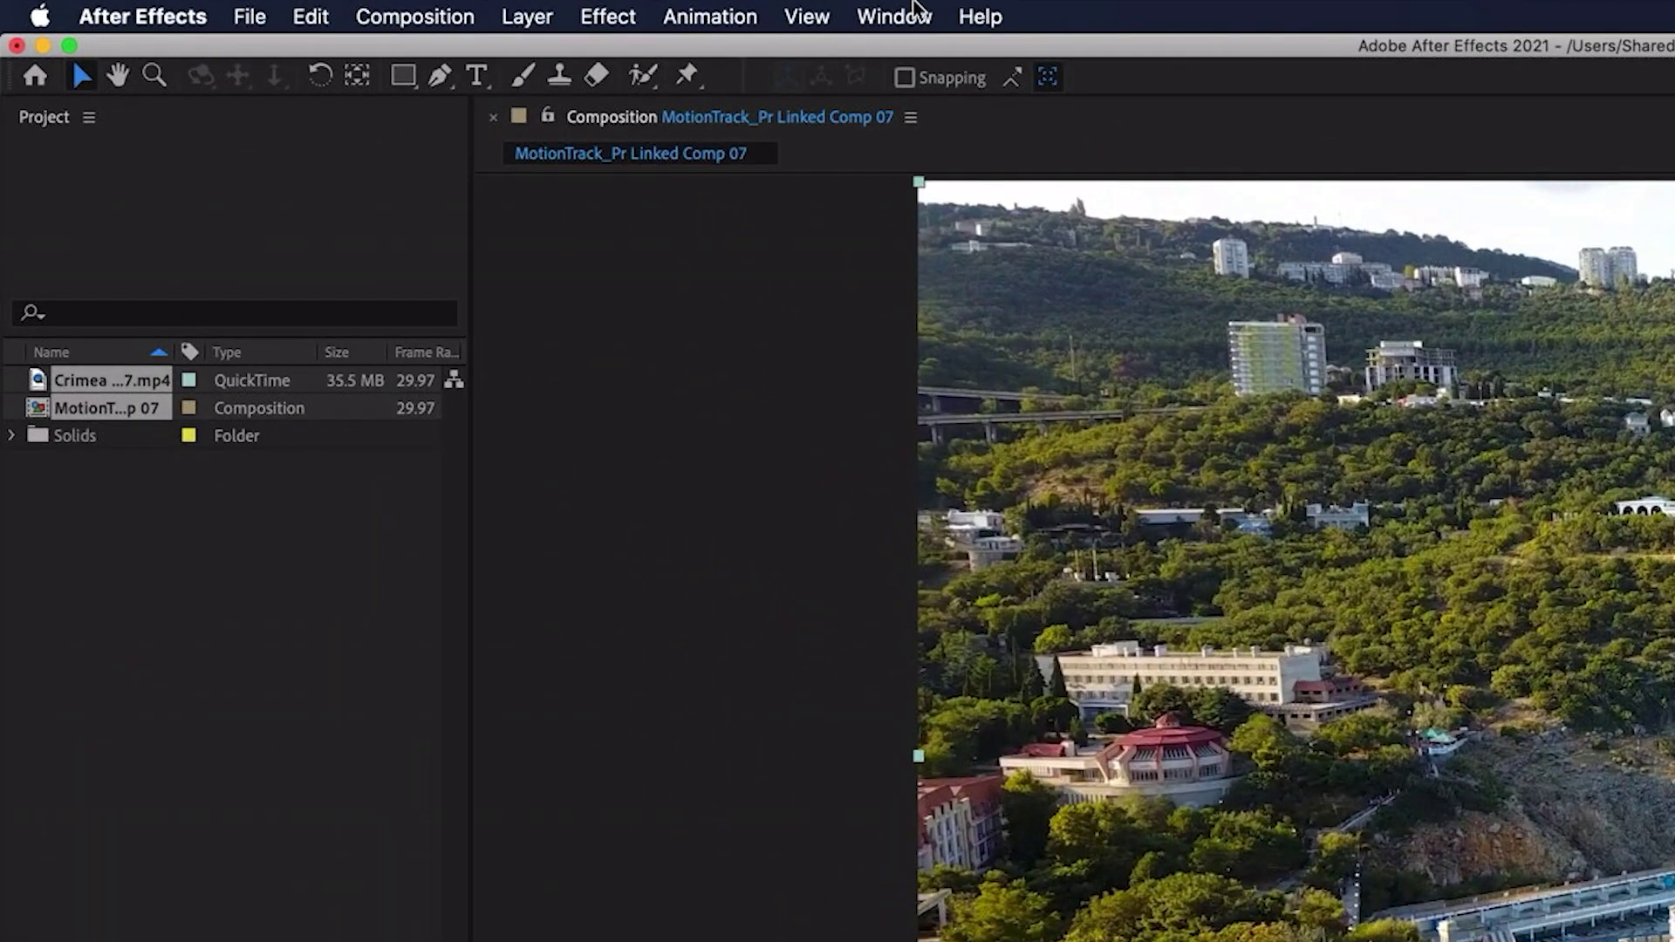
click(409, 7)
click(1002, 796)
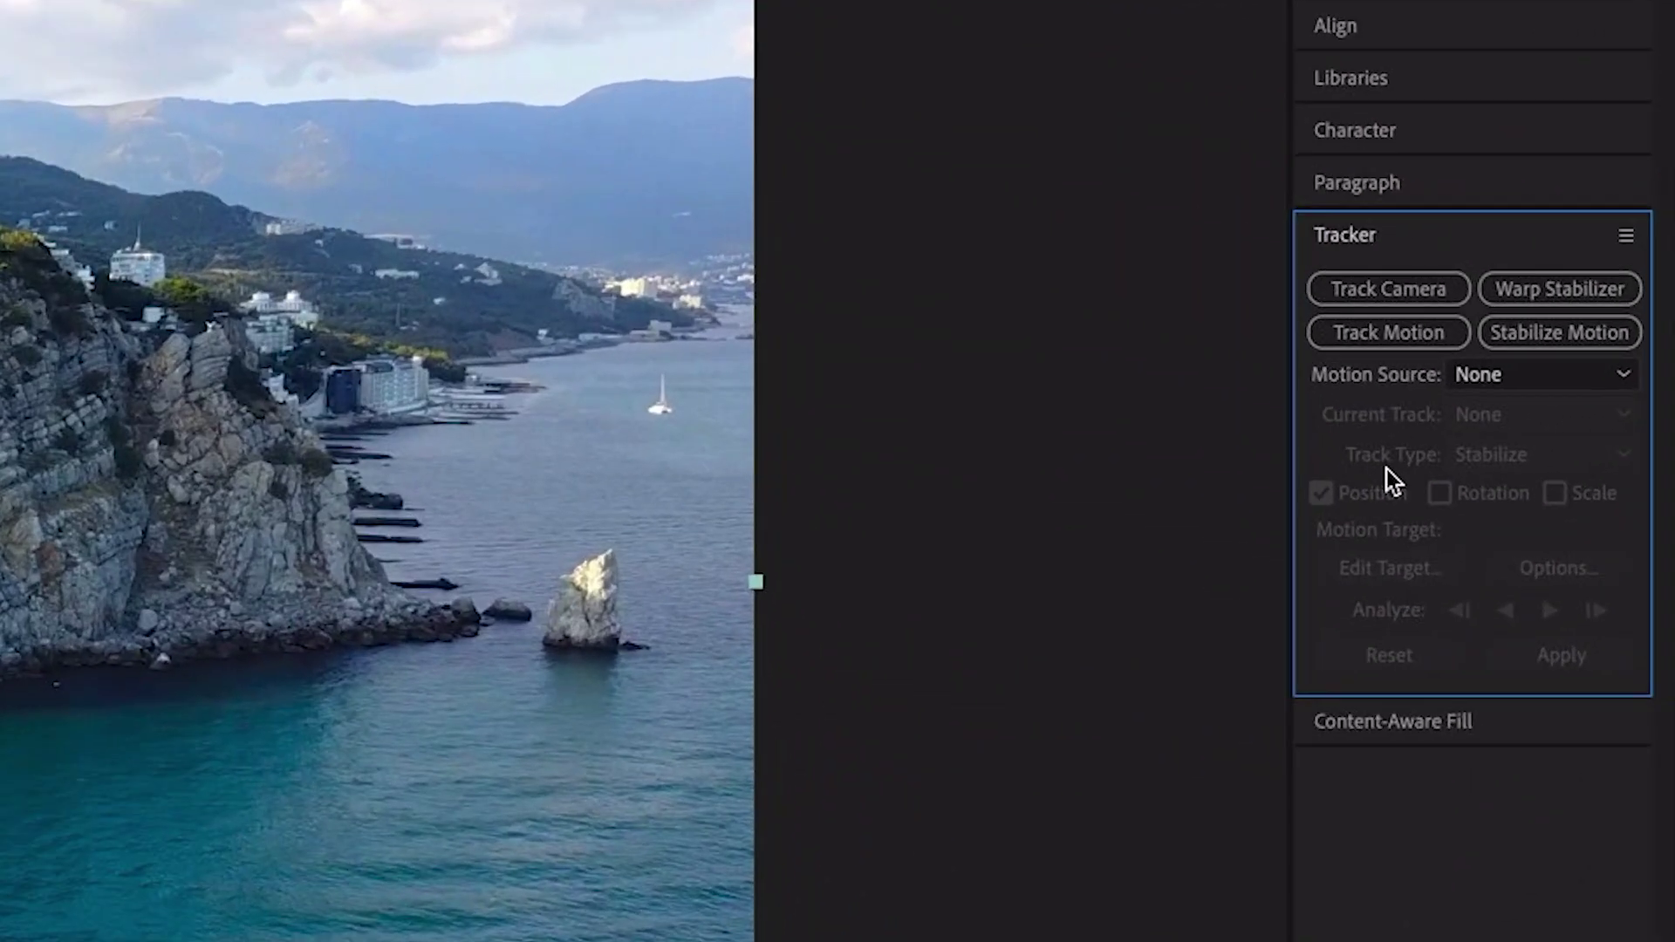
Start Track Motion on the Crimea layer, zoom to 200%, and drag Track Point 1 onto the castle tower
click(1560, 248)
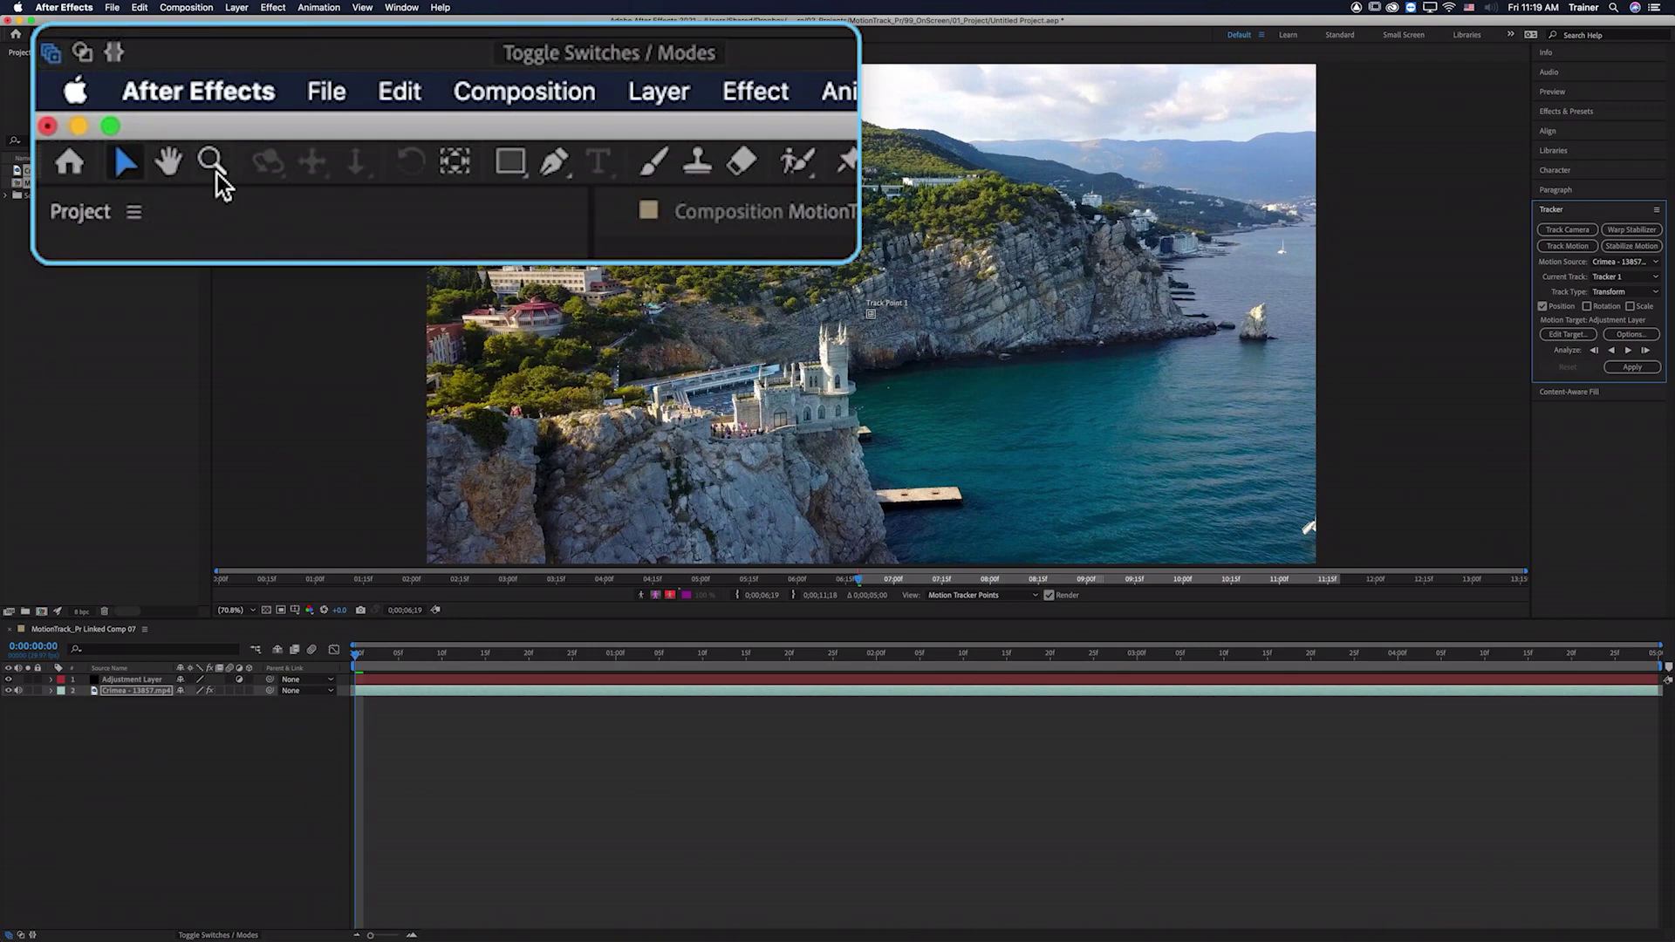
click(69, 33)
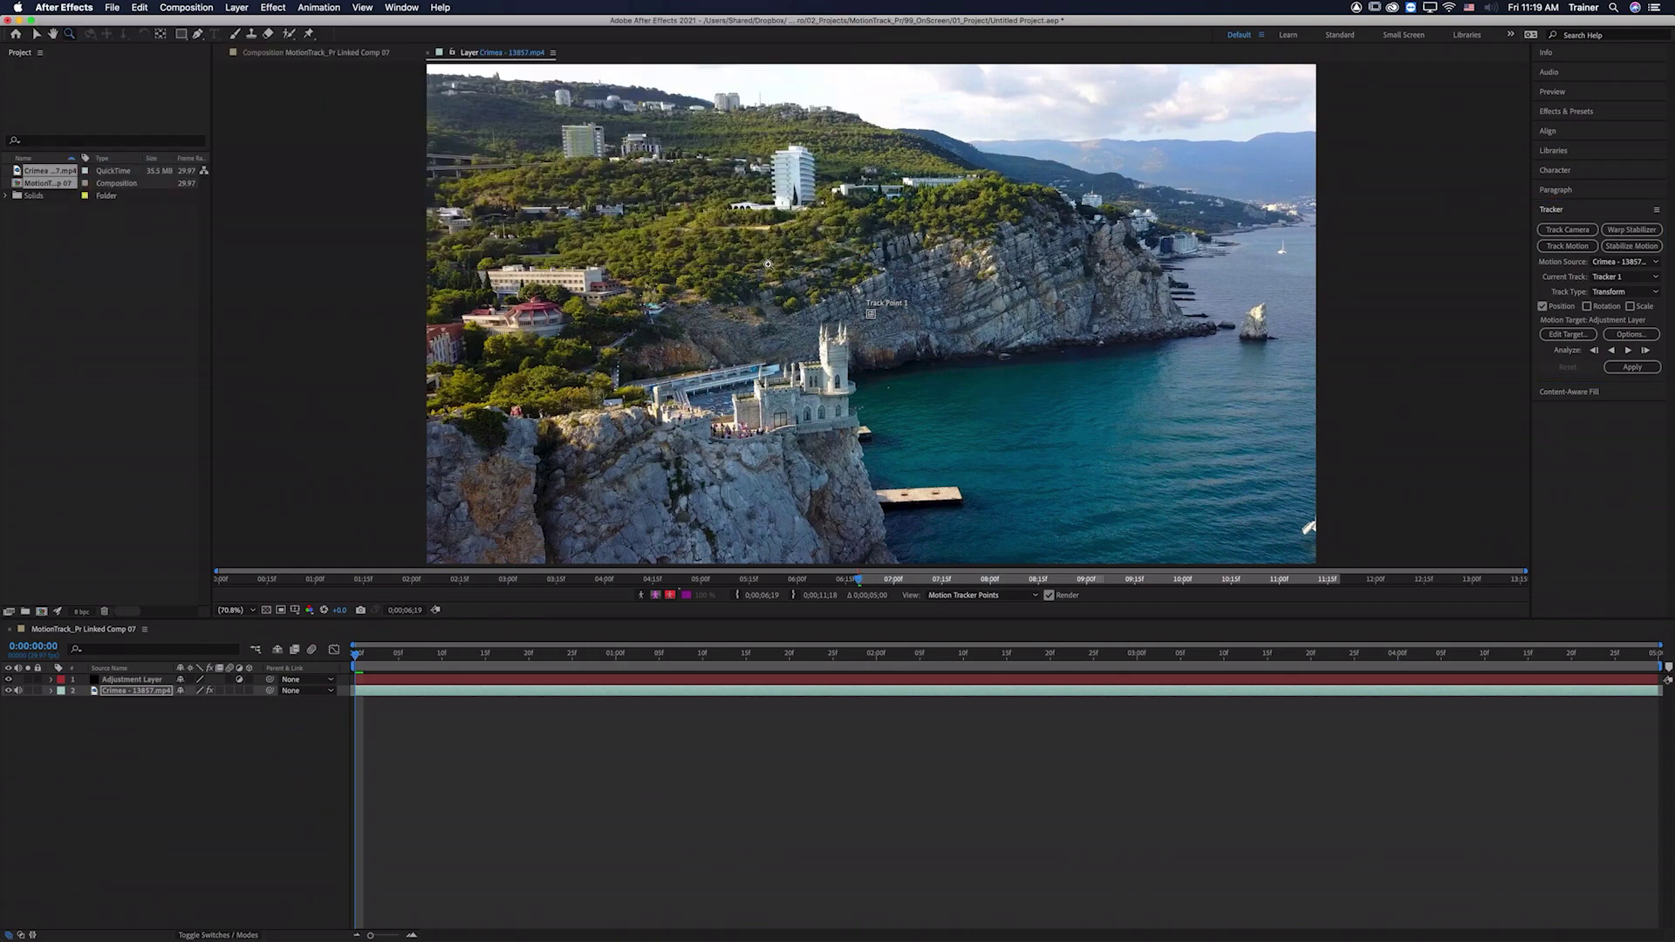
click(842, 331)
click(842, 331)
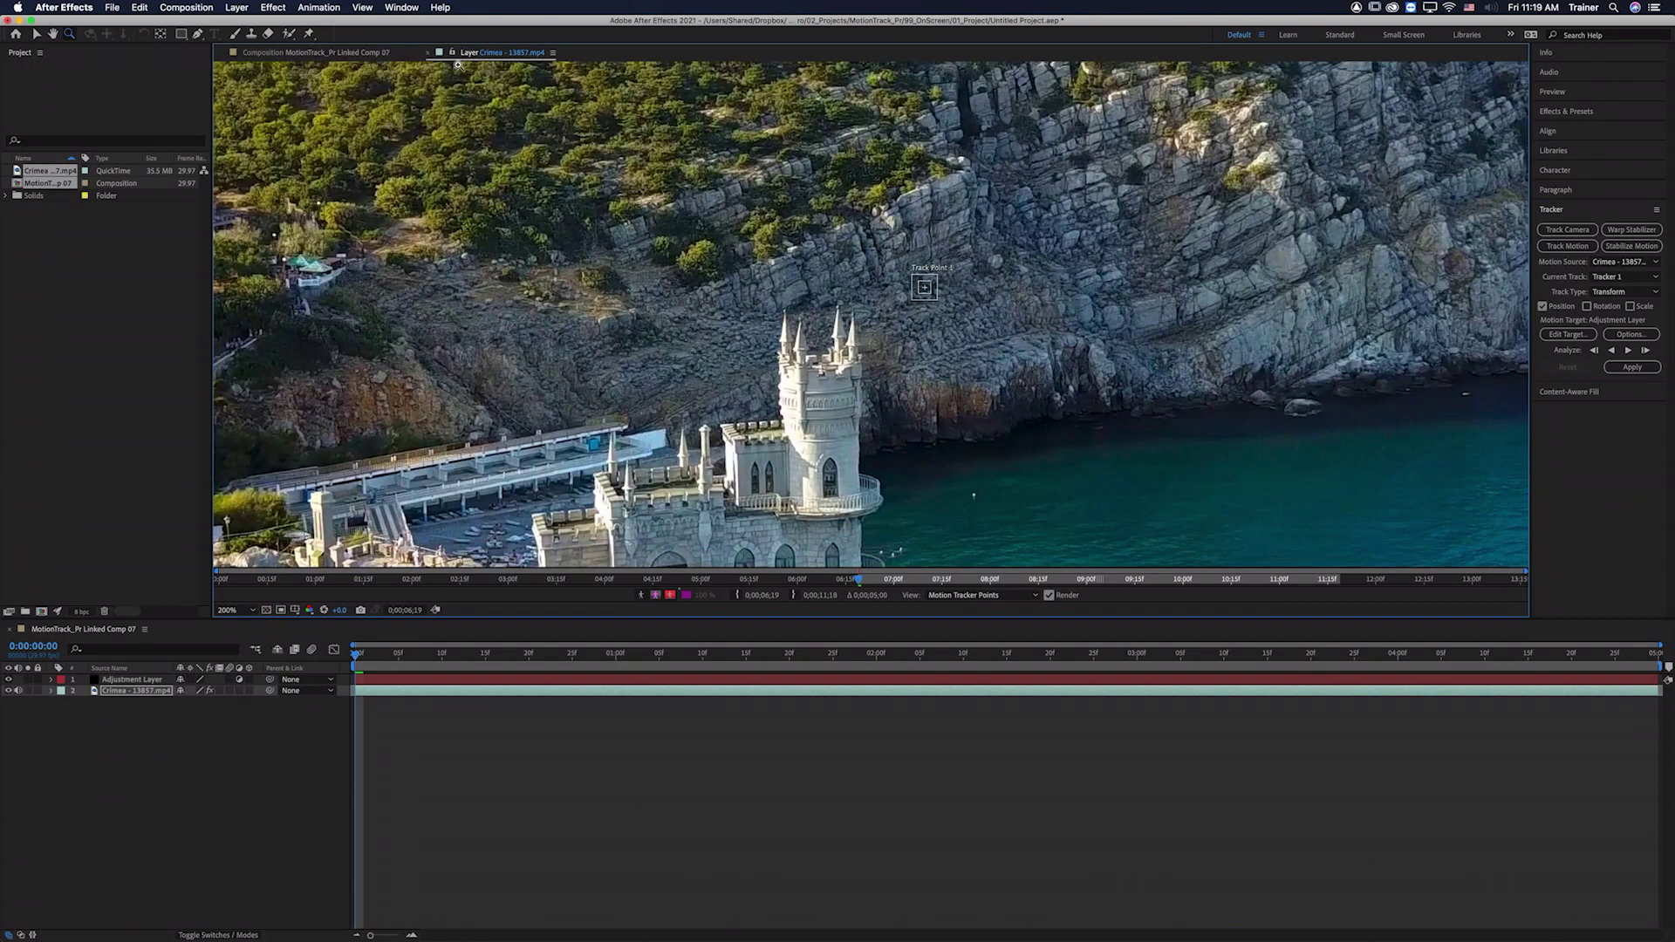
click(36, 33)
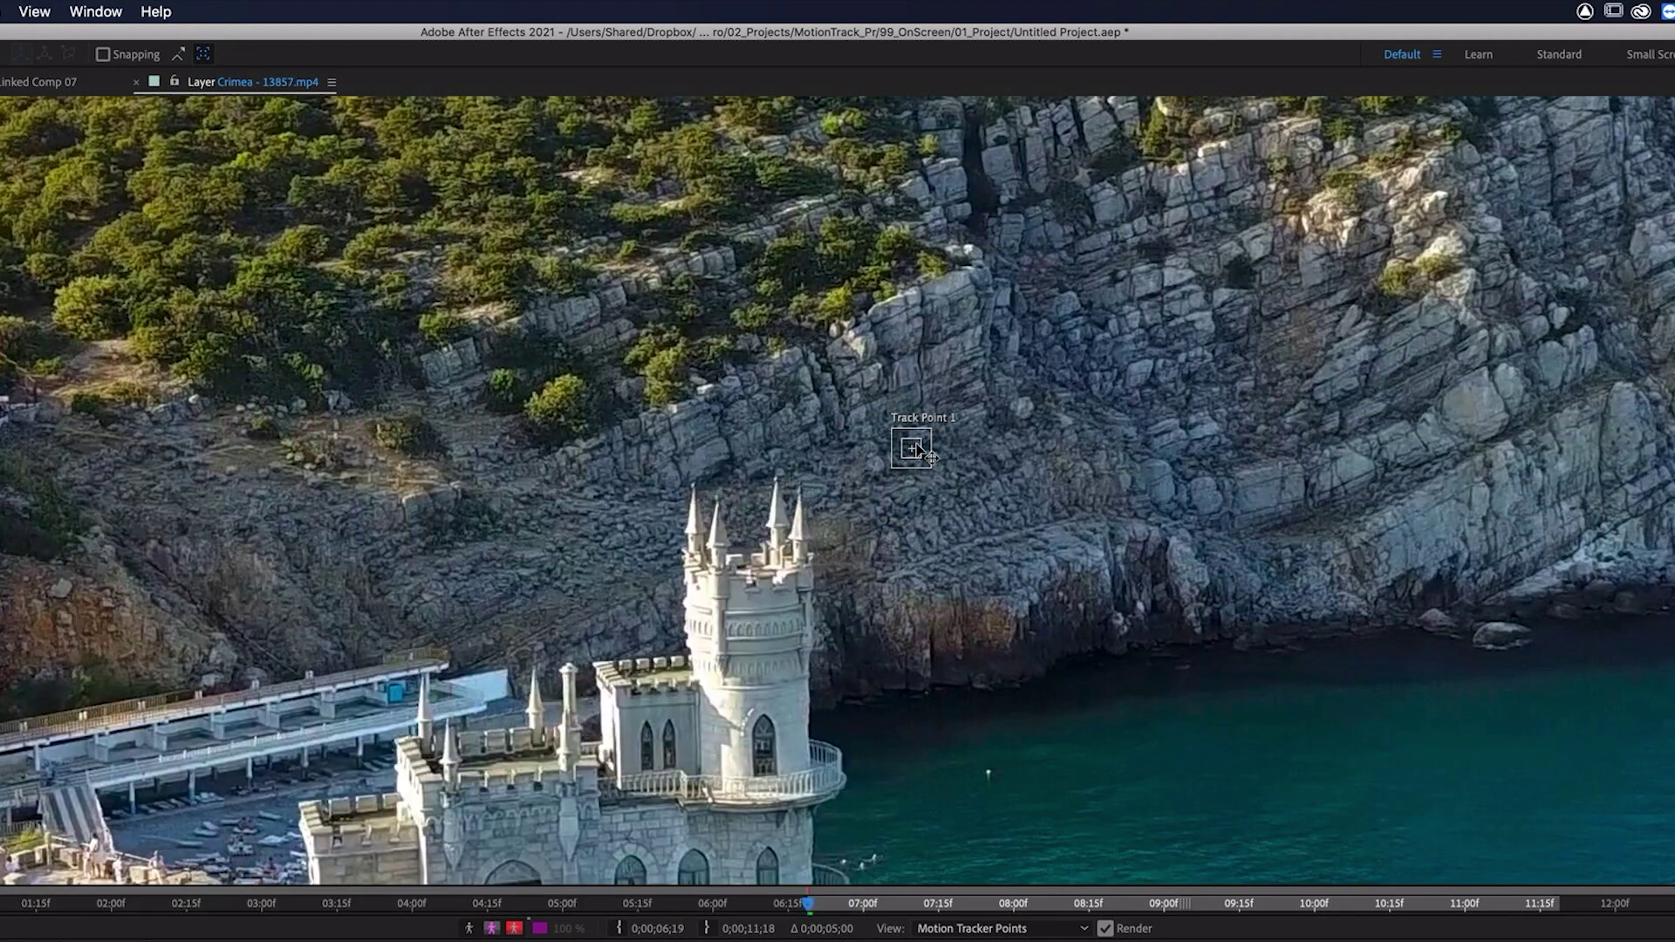
drag(923, 450, 759, 778)
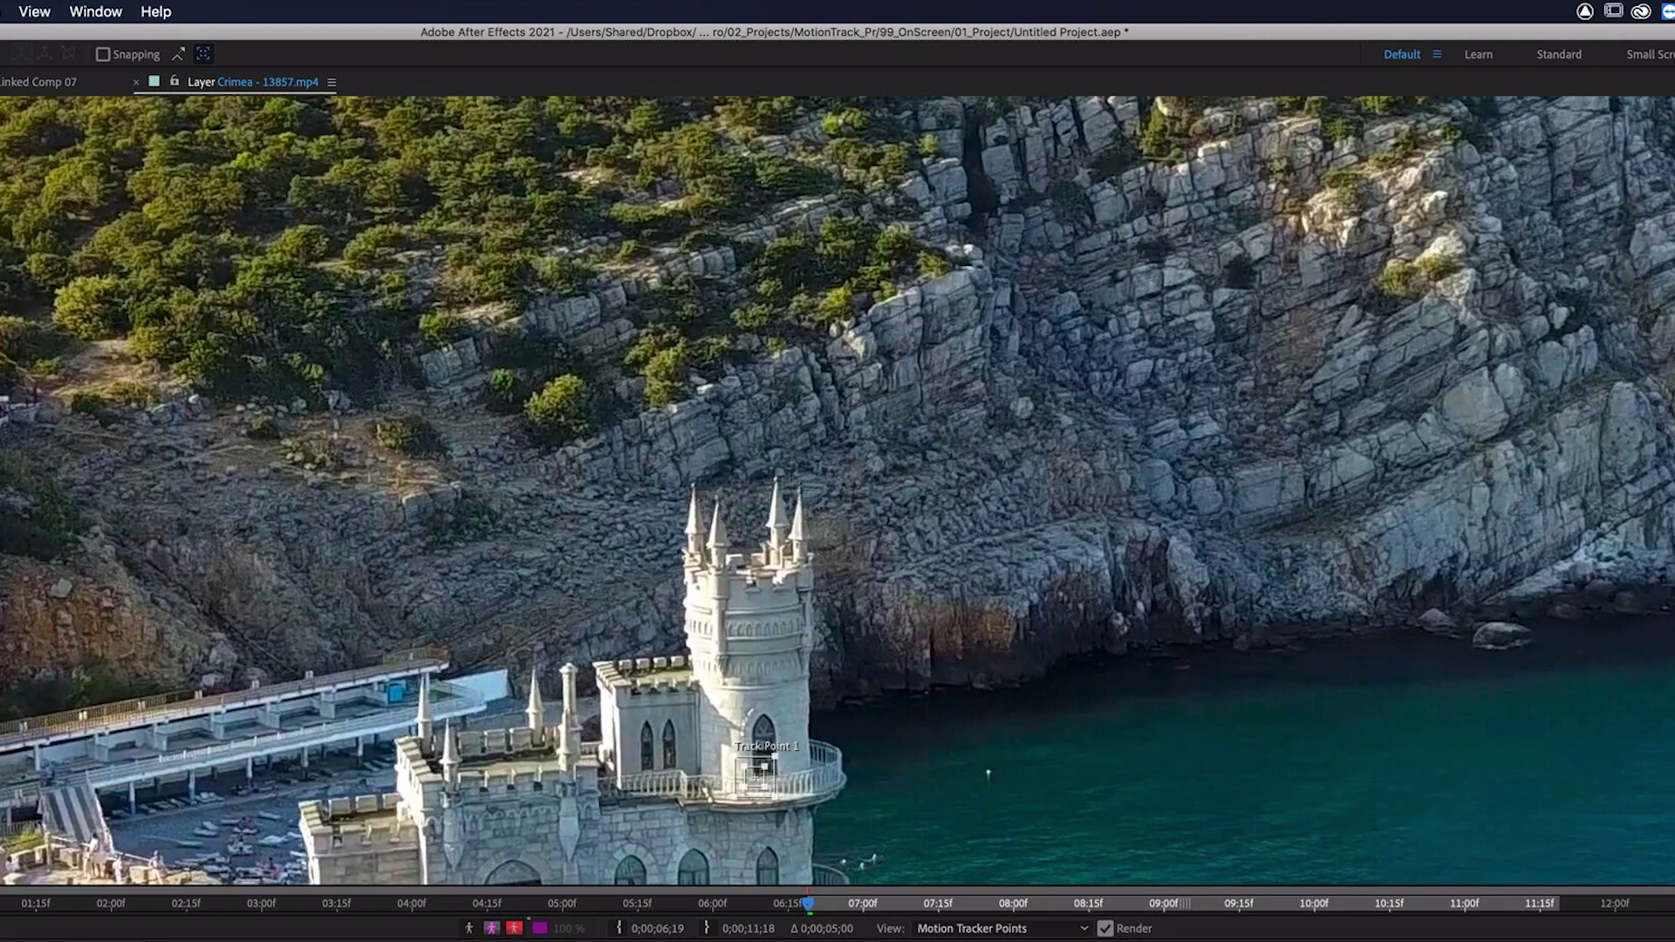
Zoom in on the balcony, enlarge the feature region, analyze forward, and scrub back to review
key(z)
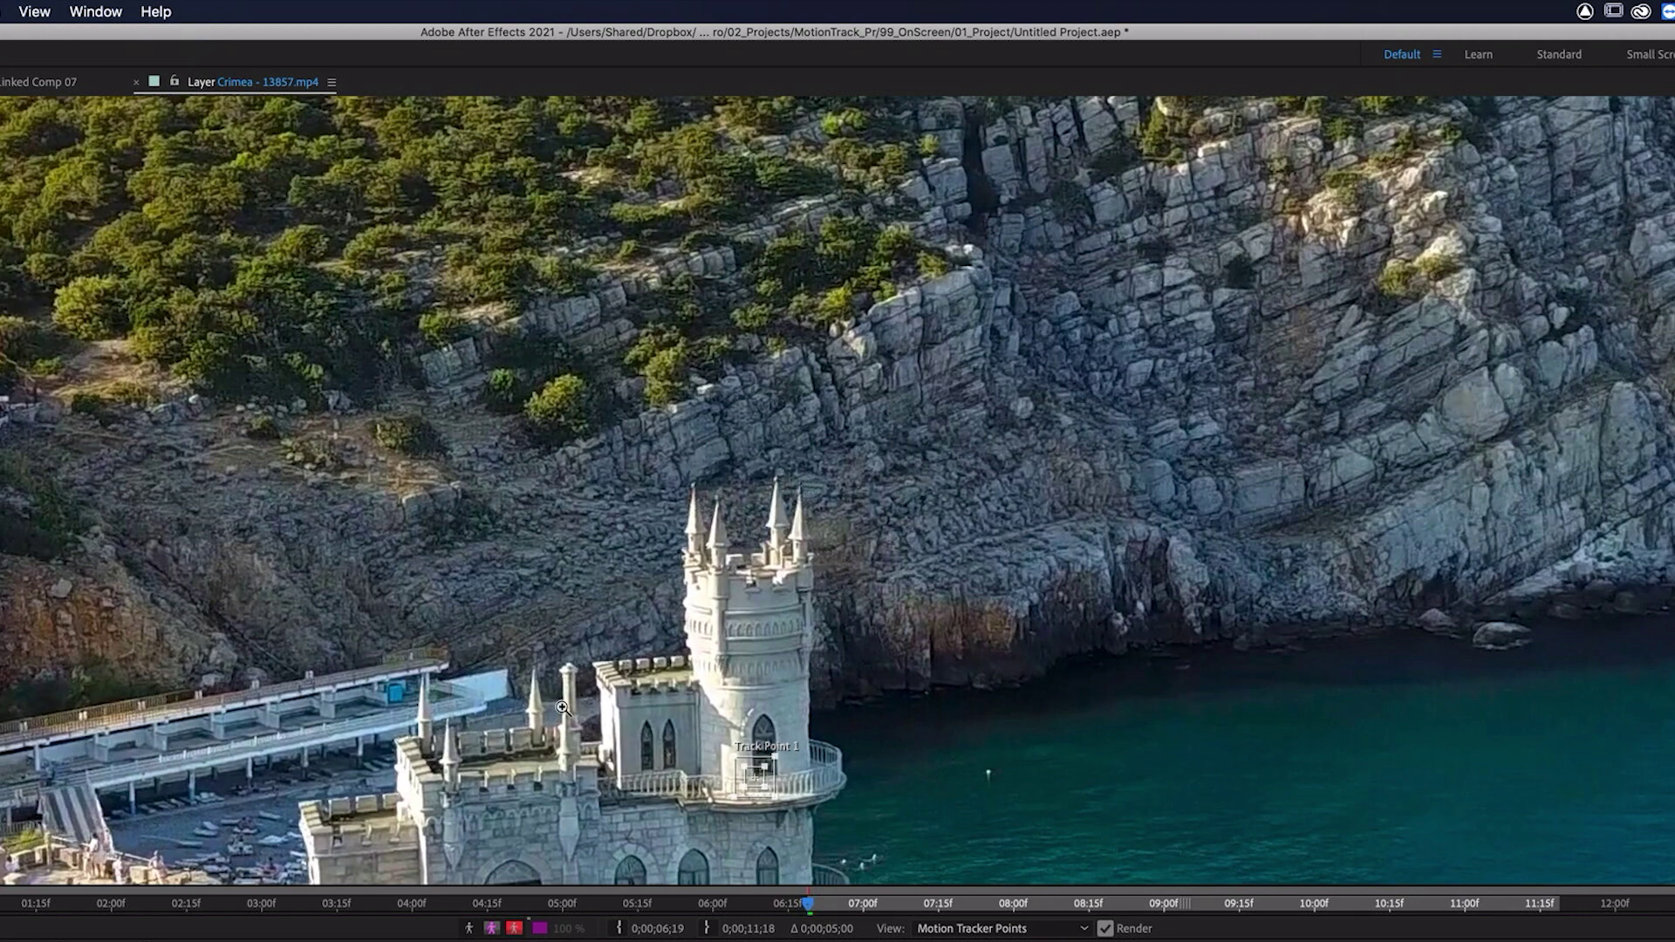
click(754, 793)
click(854, 518)
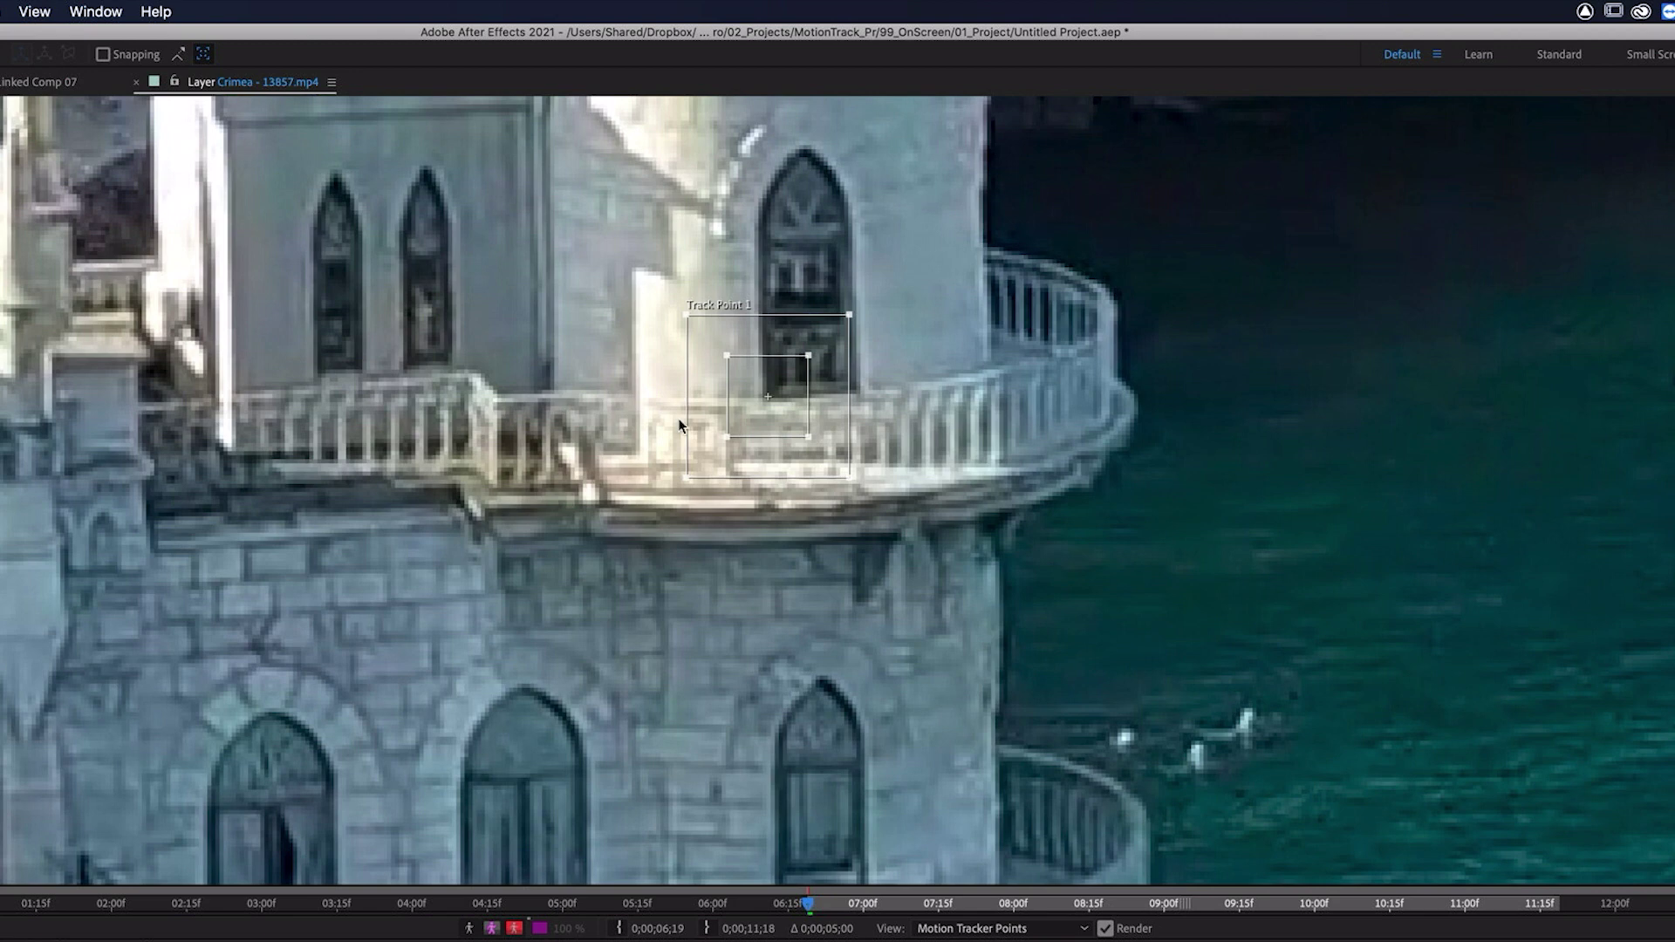
drag(809, 434, 866, 487)
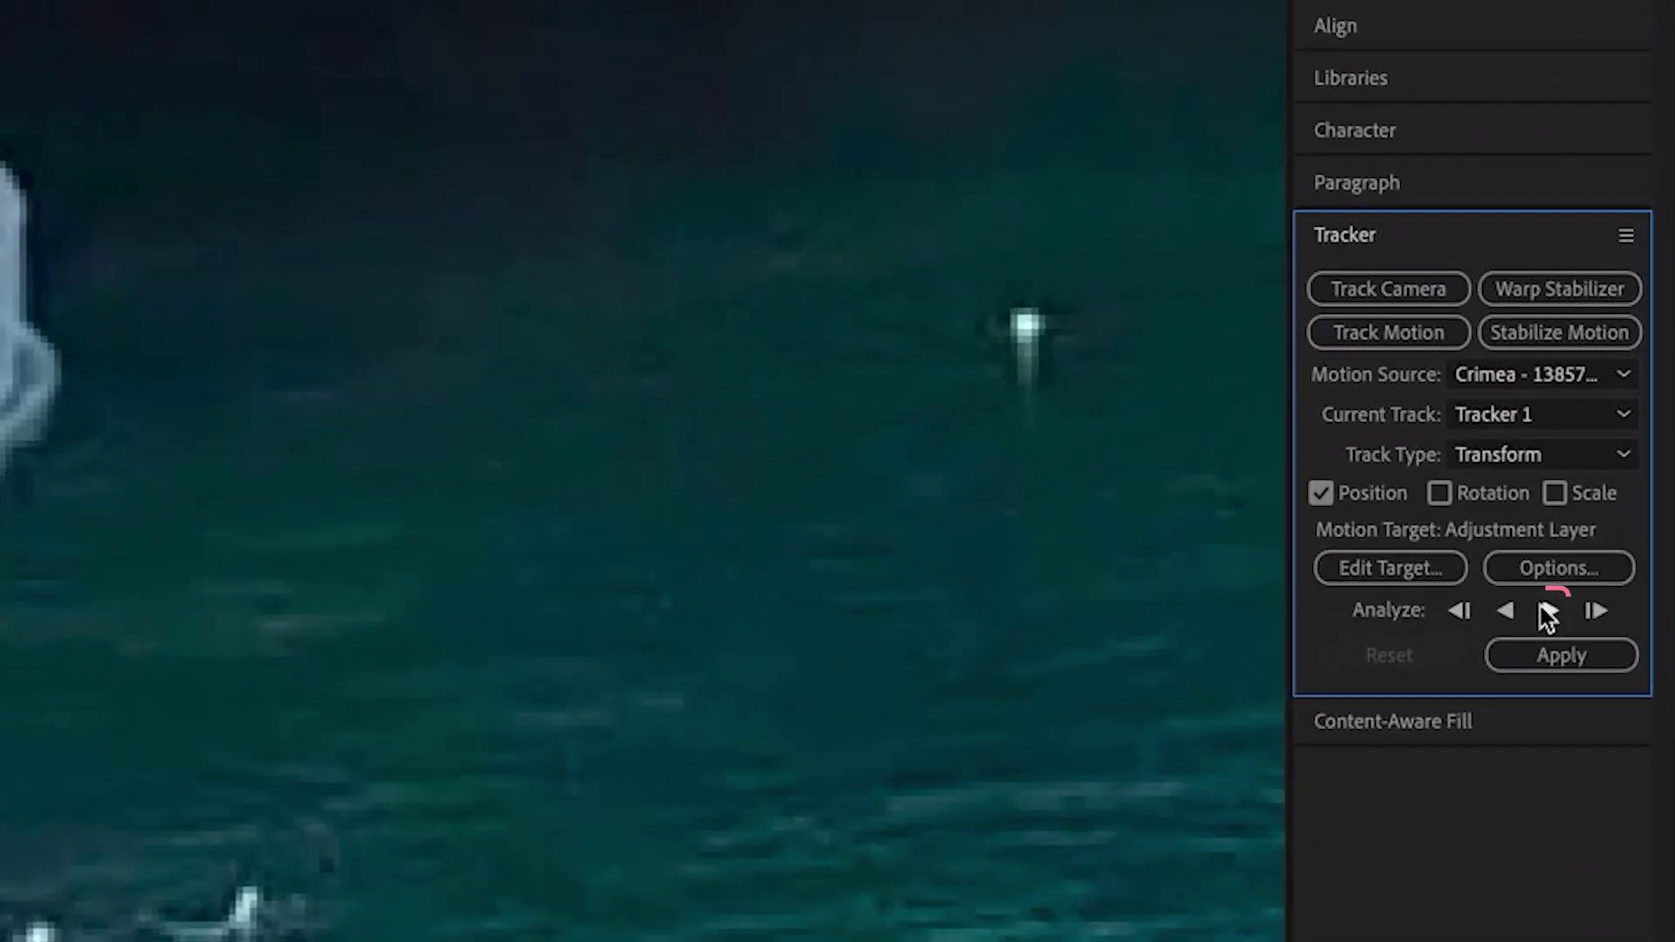
click(1546, 609)
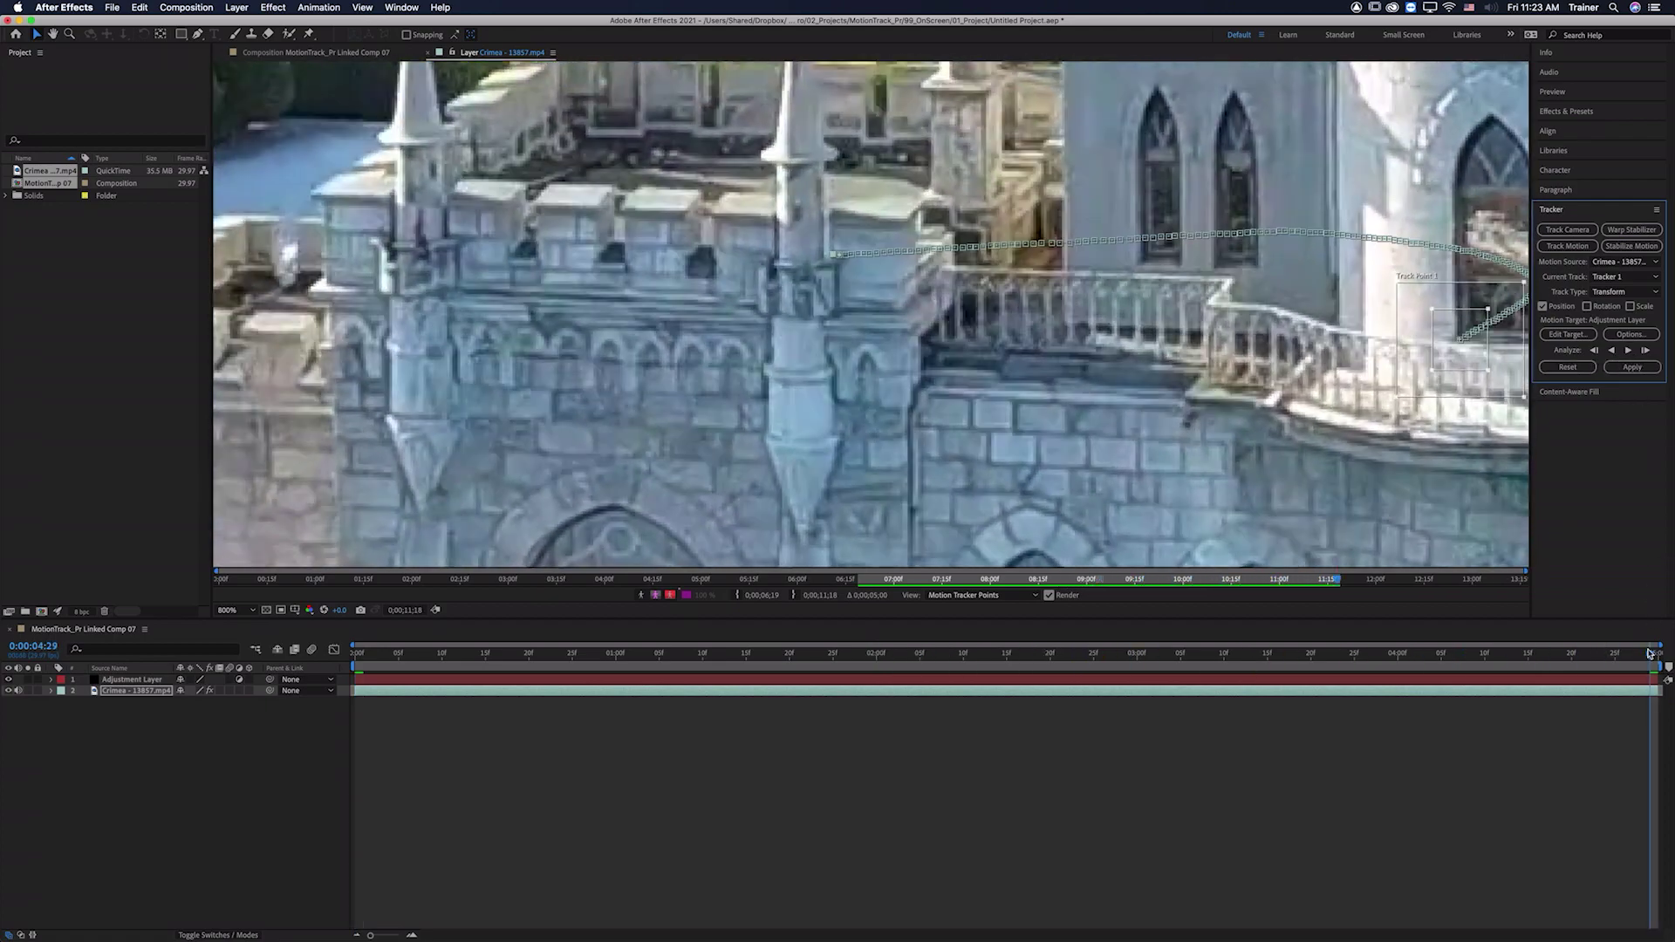
mouse_move(1614, 653)
mouse_down()
mouse_move(766, 699)
mouse_move(448, 695)
mouse_move(294, 656)
mouse_up()
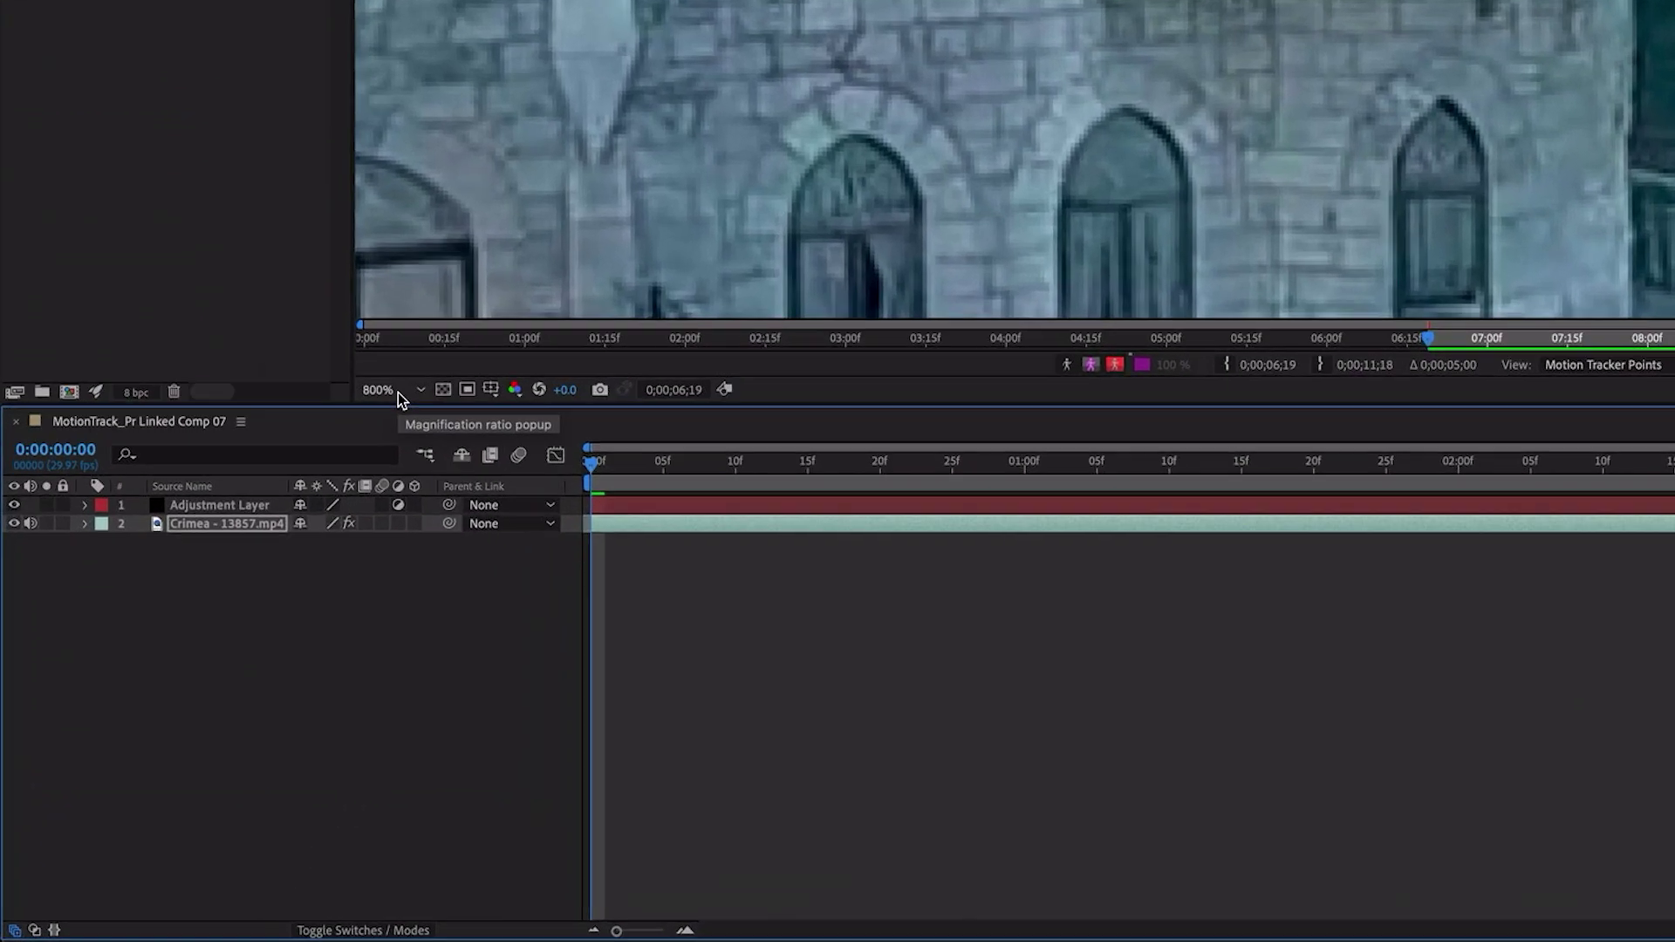
Fit the viewer, target the Adjustment Layer, and apply the track in X and Y
click(239, 610)
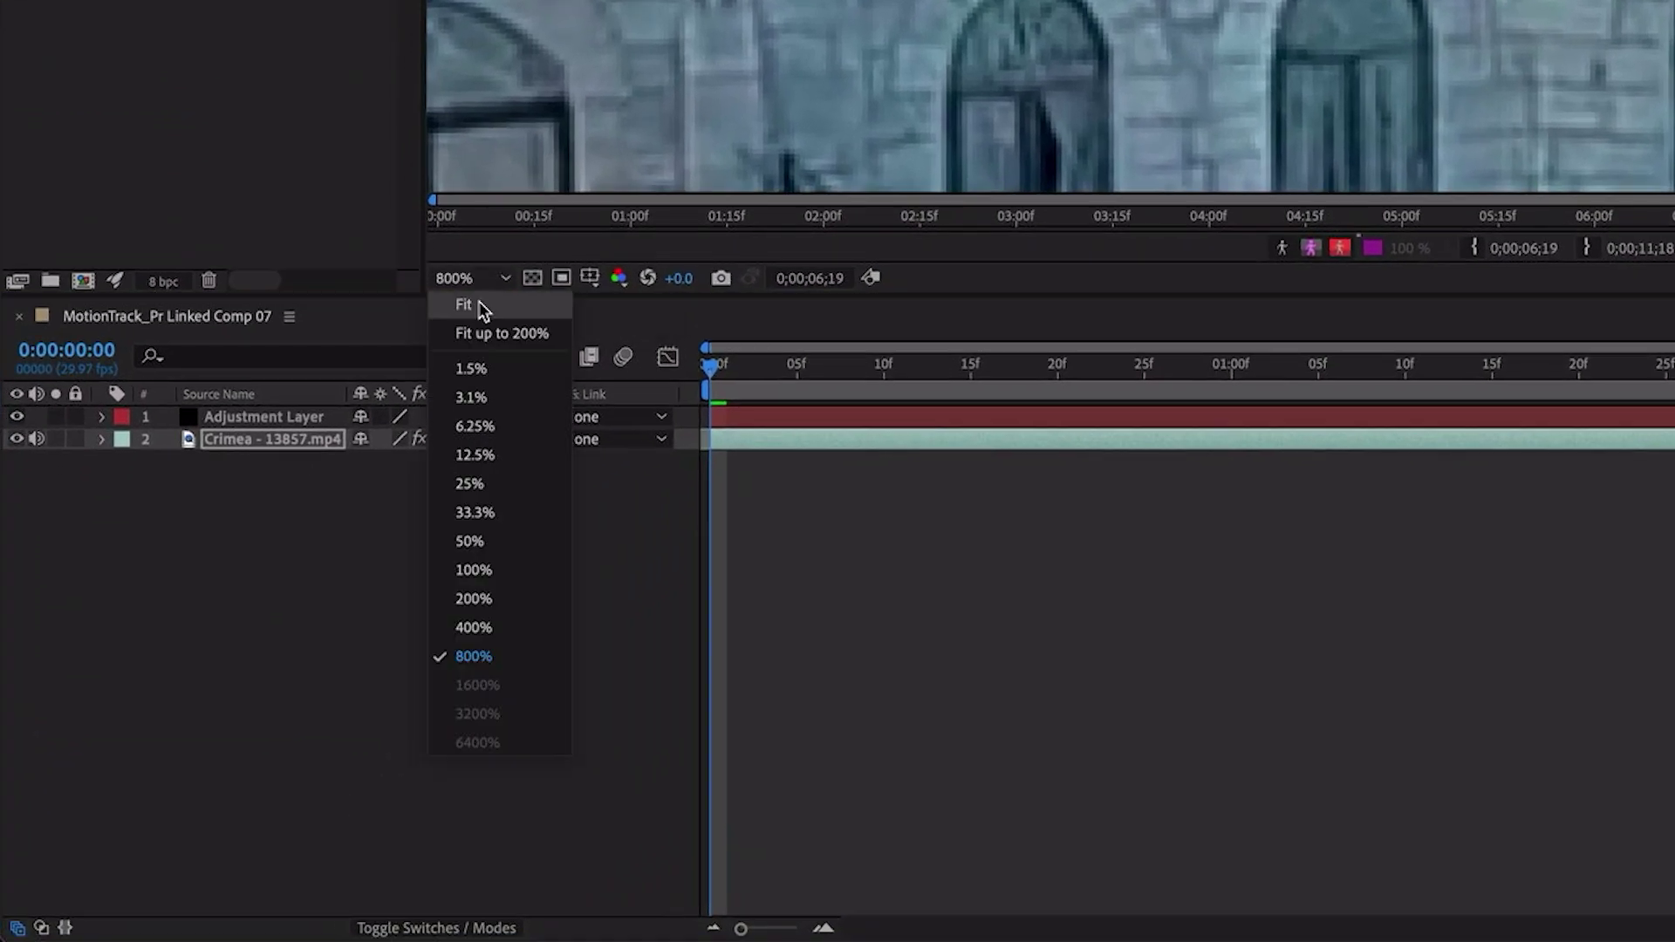
click(471, 304)
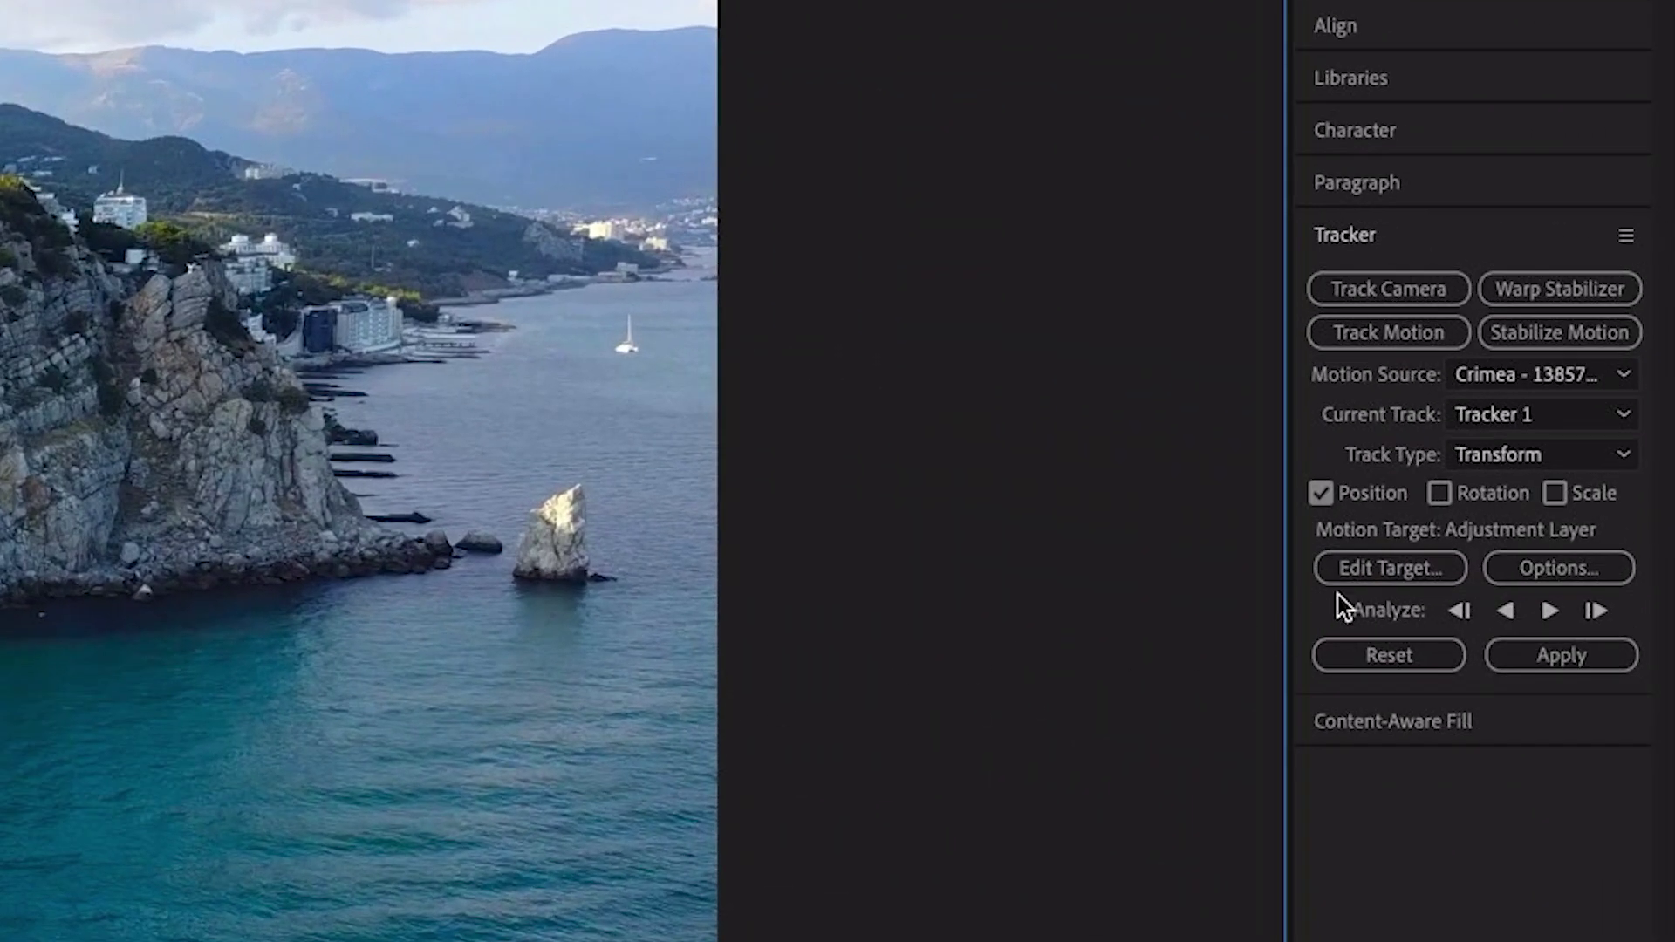
click(1358, 573)
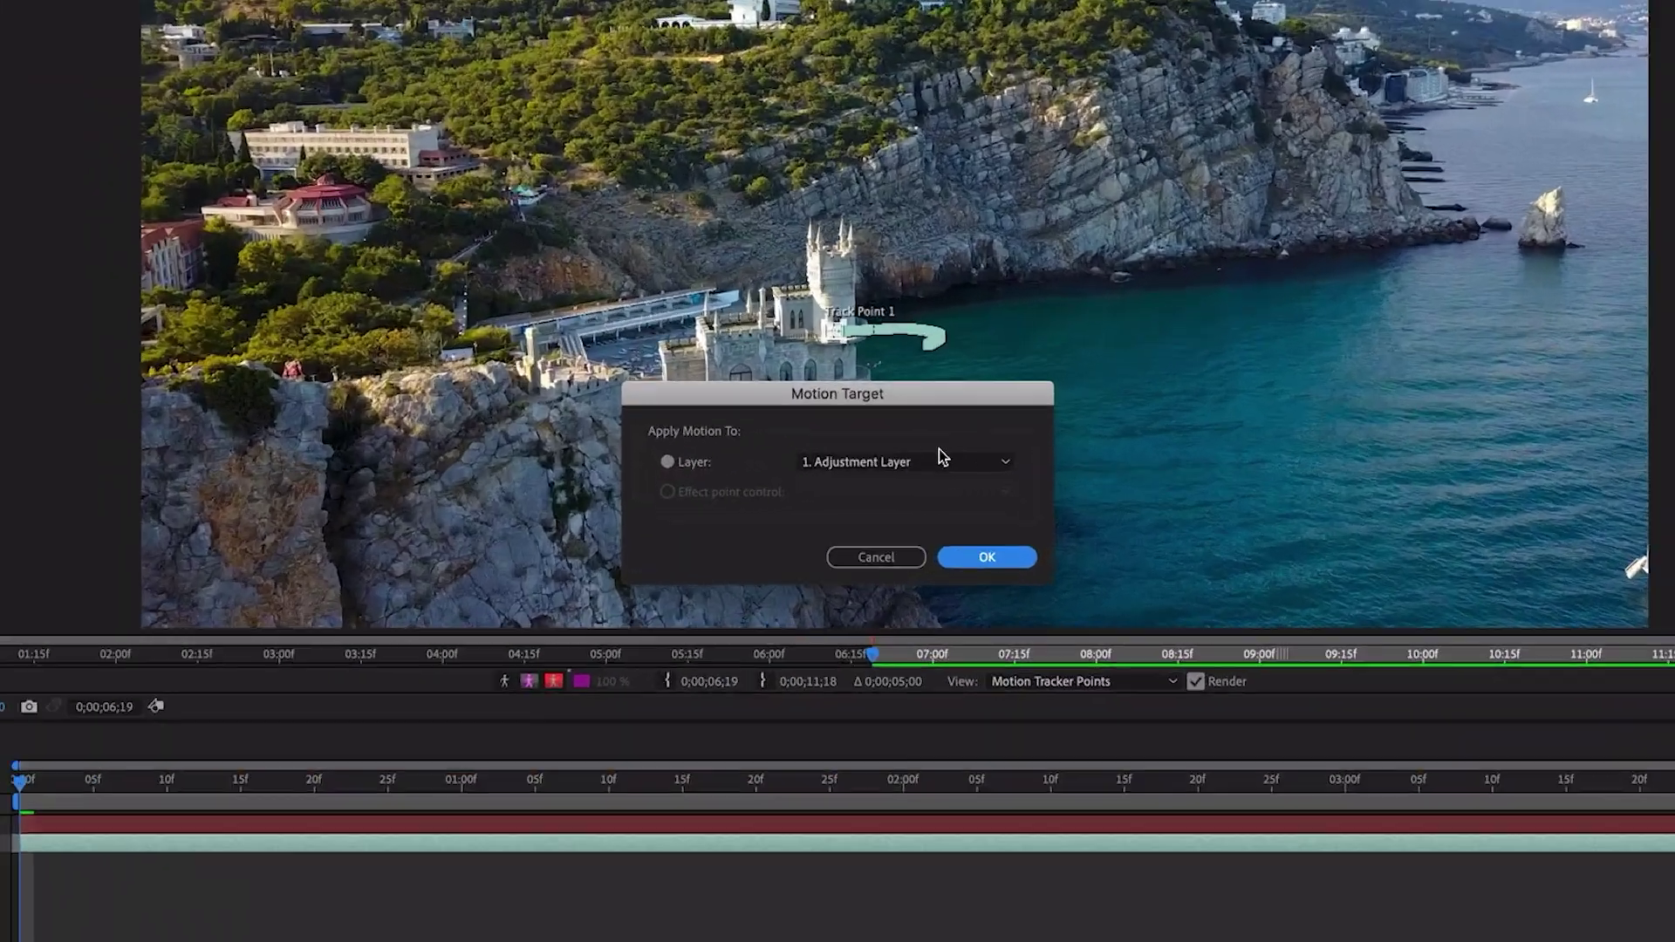
click(935, 459)
click(915, 482)
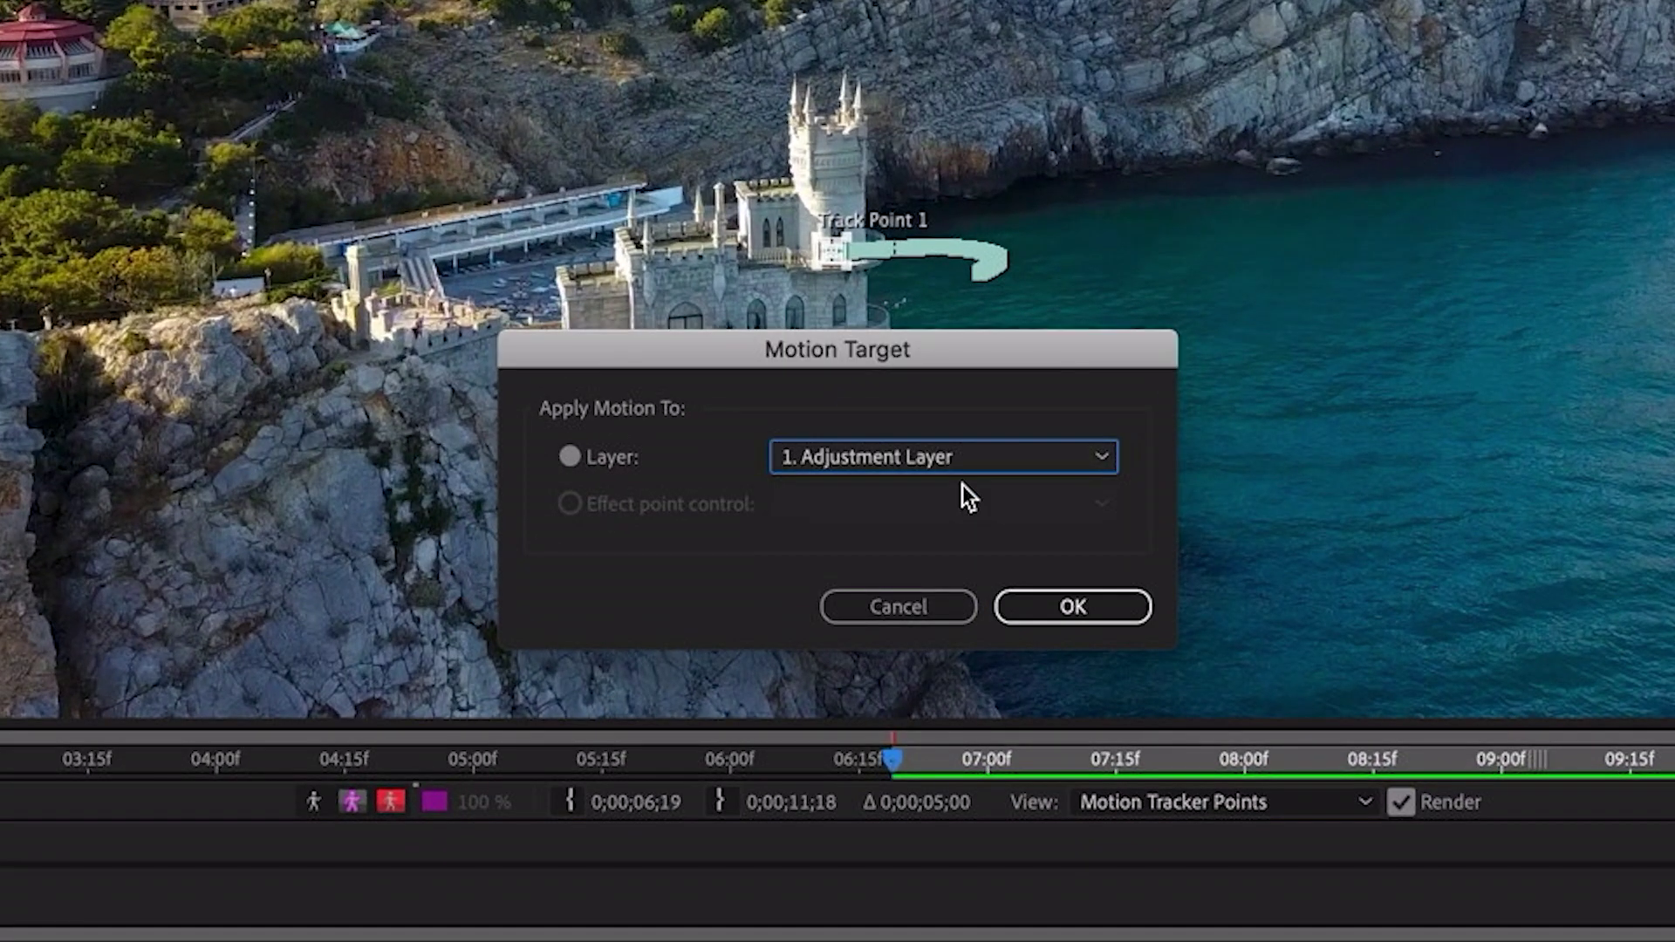
click(1038, 589)
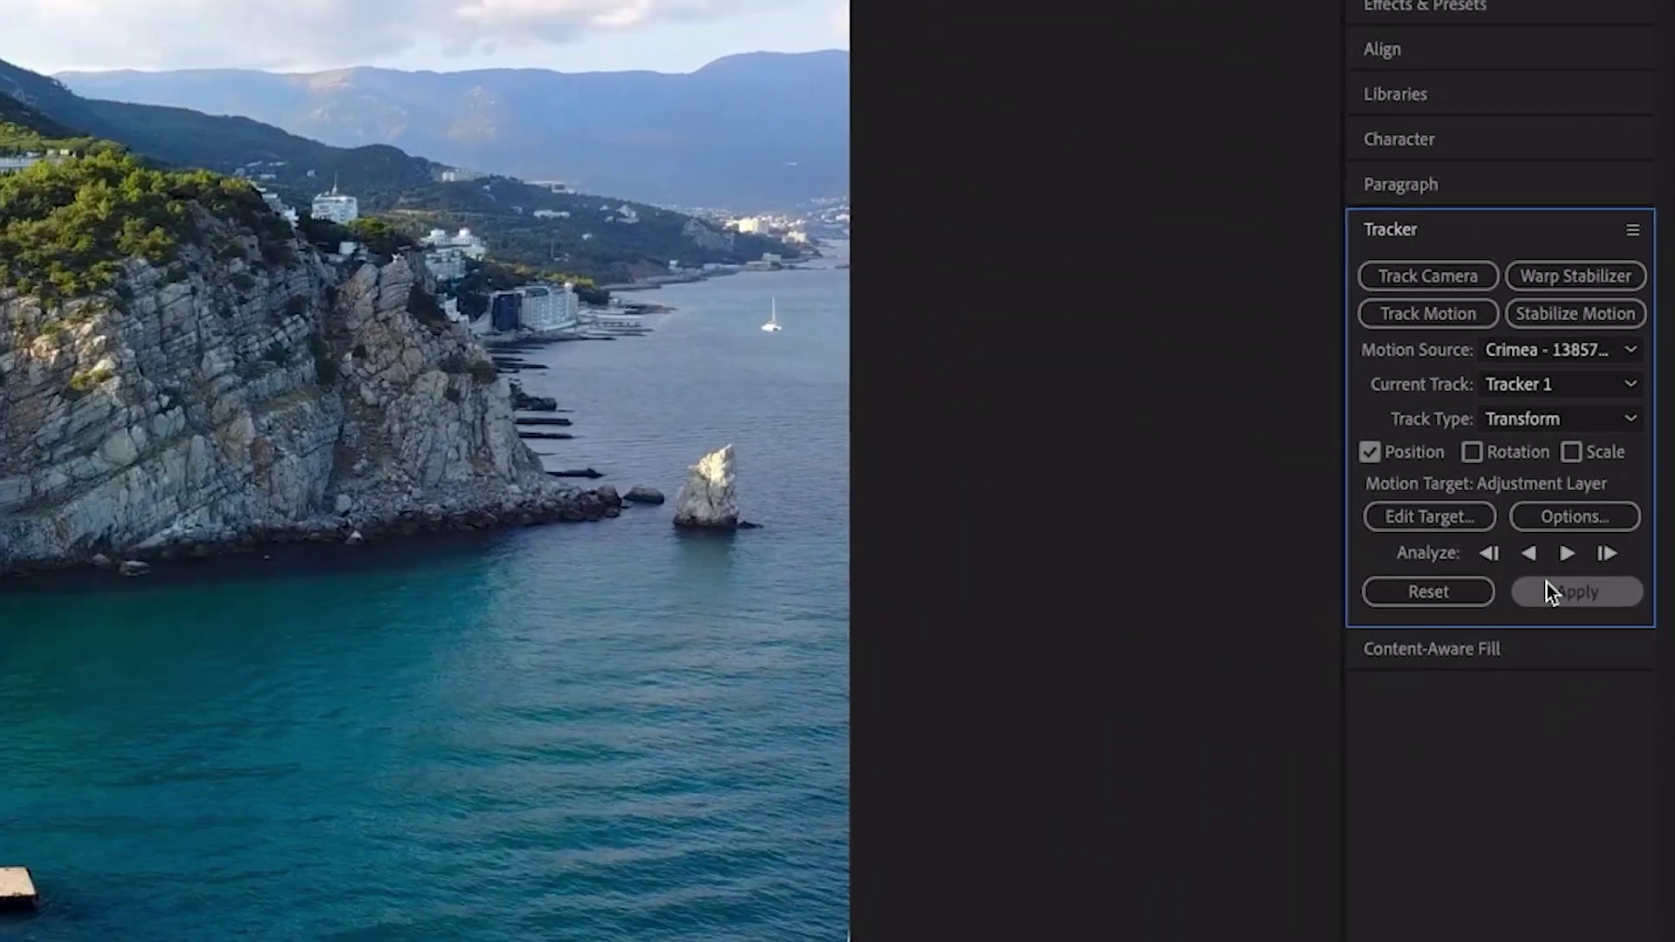
click(1525, 655)
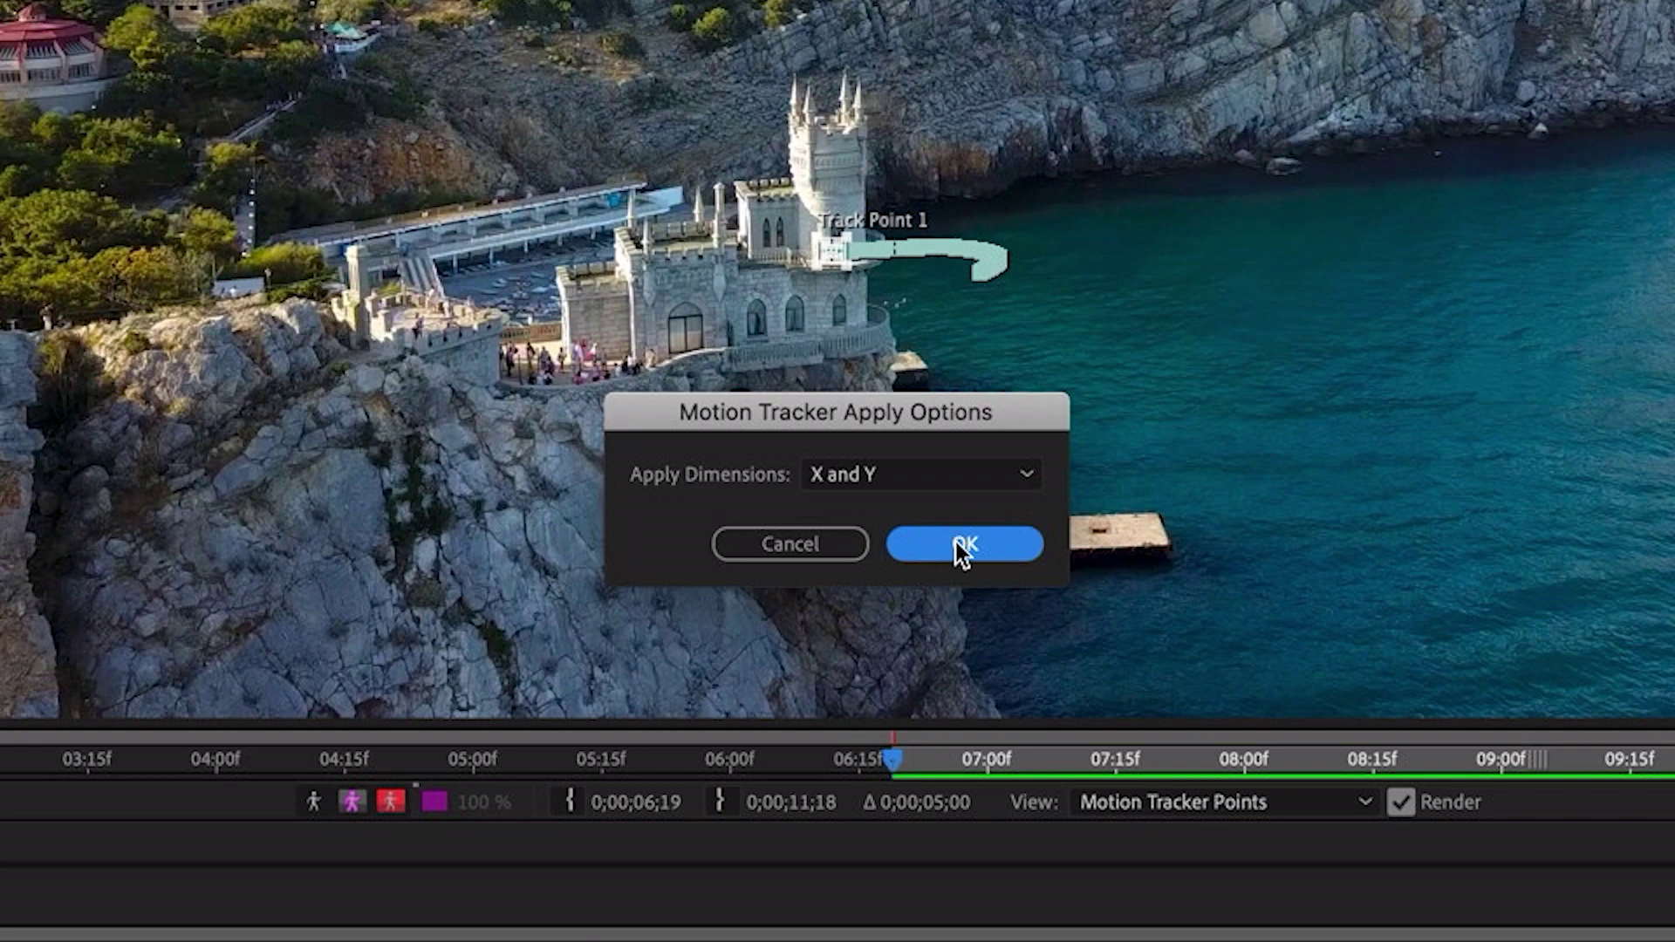
click(962, 545)
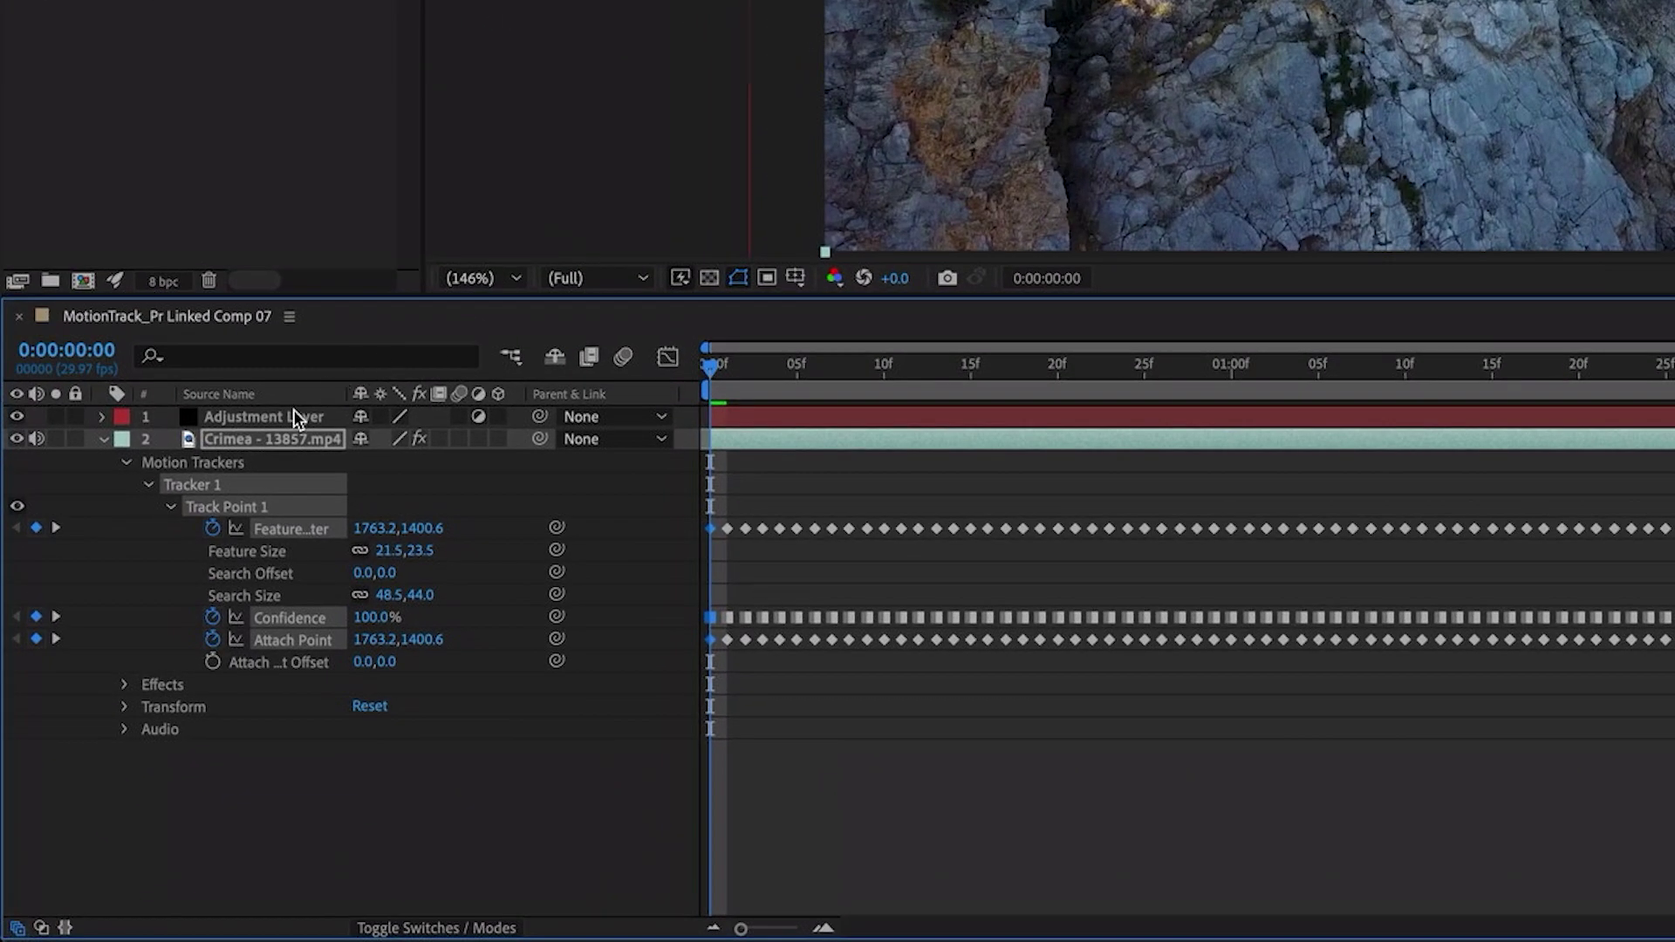
Copy the tracked Adjustment Layer and switch back to Premiere Pro
click(148, 679)
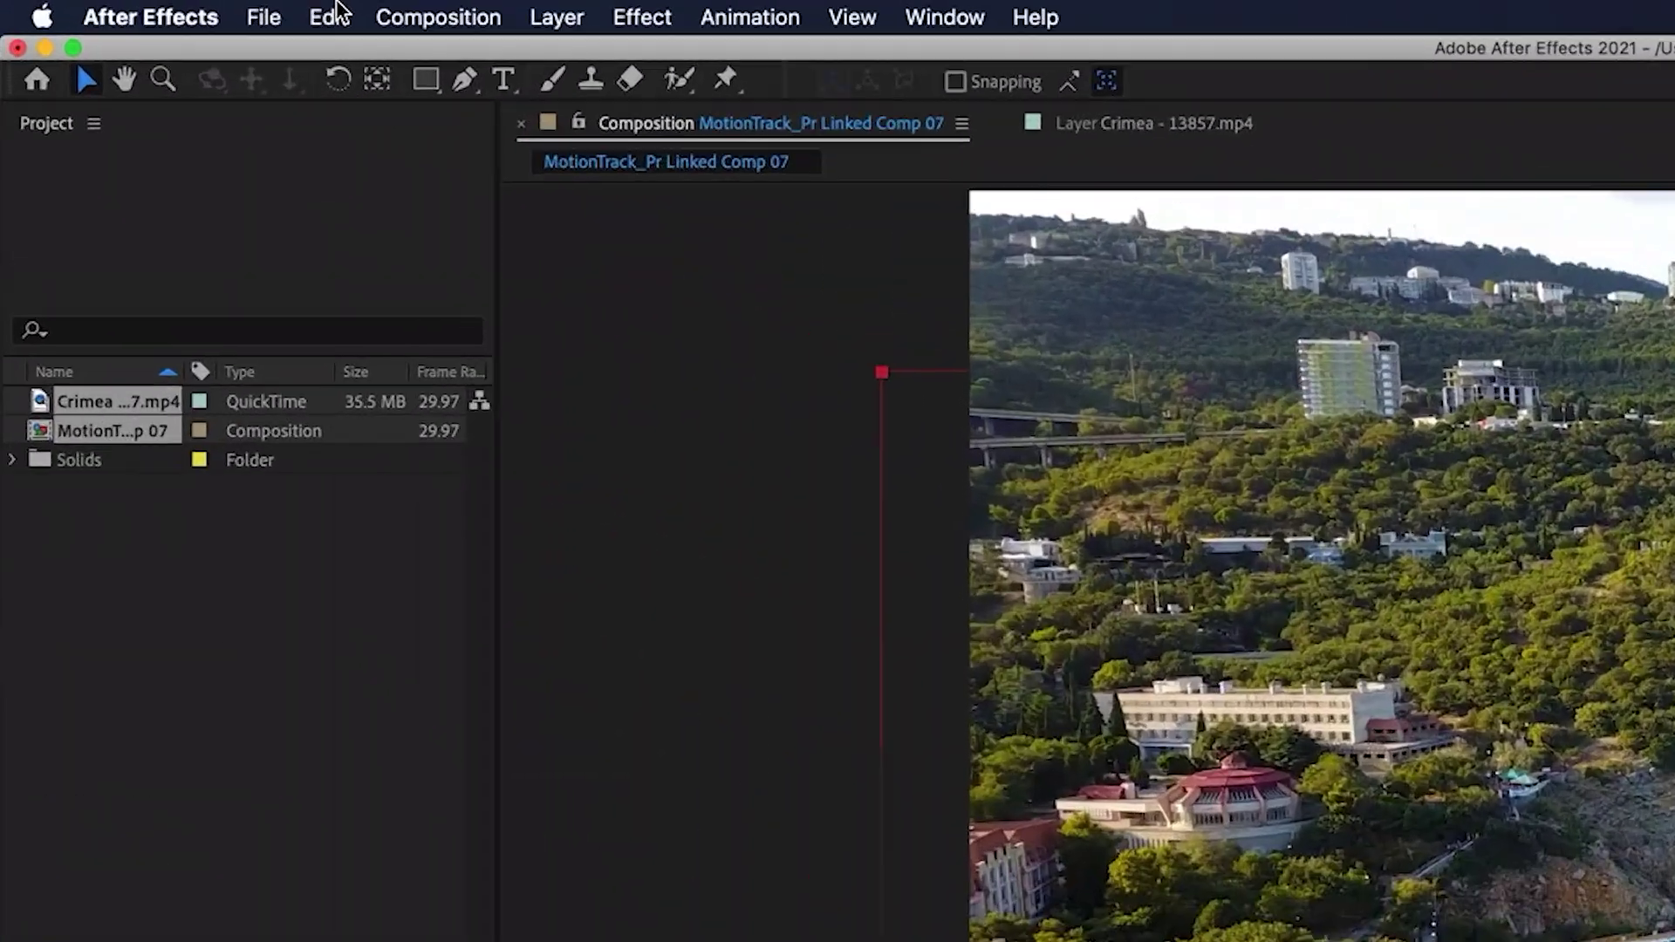
click(145, 10)
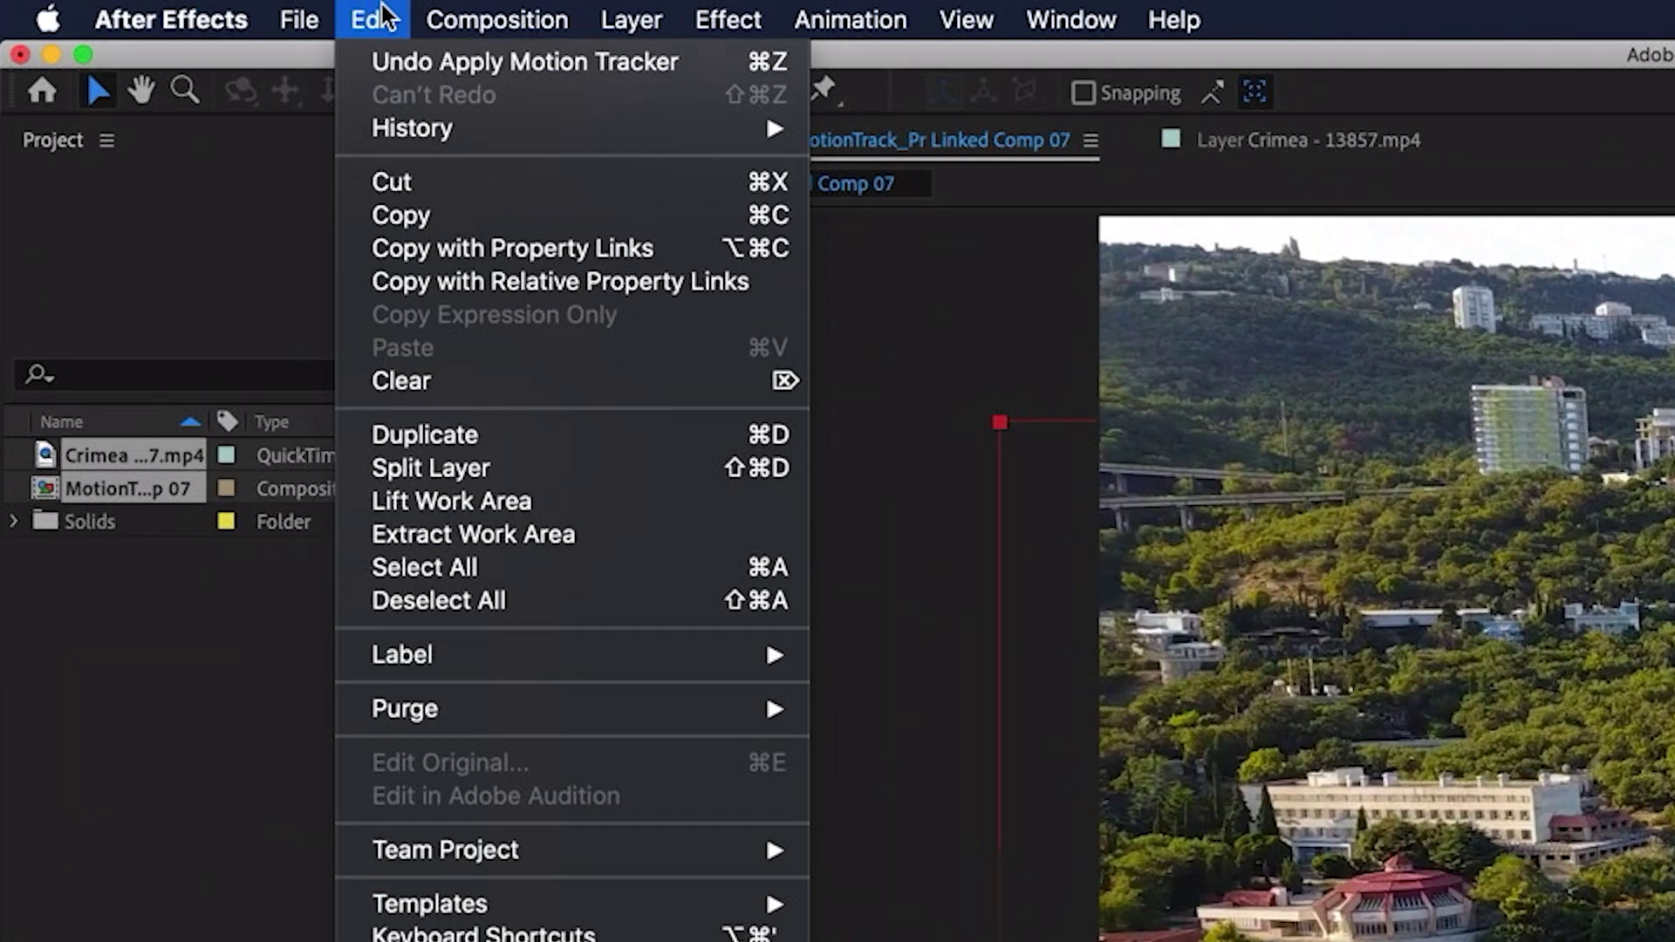
click(377, 214)
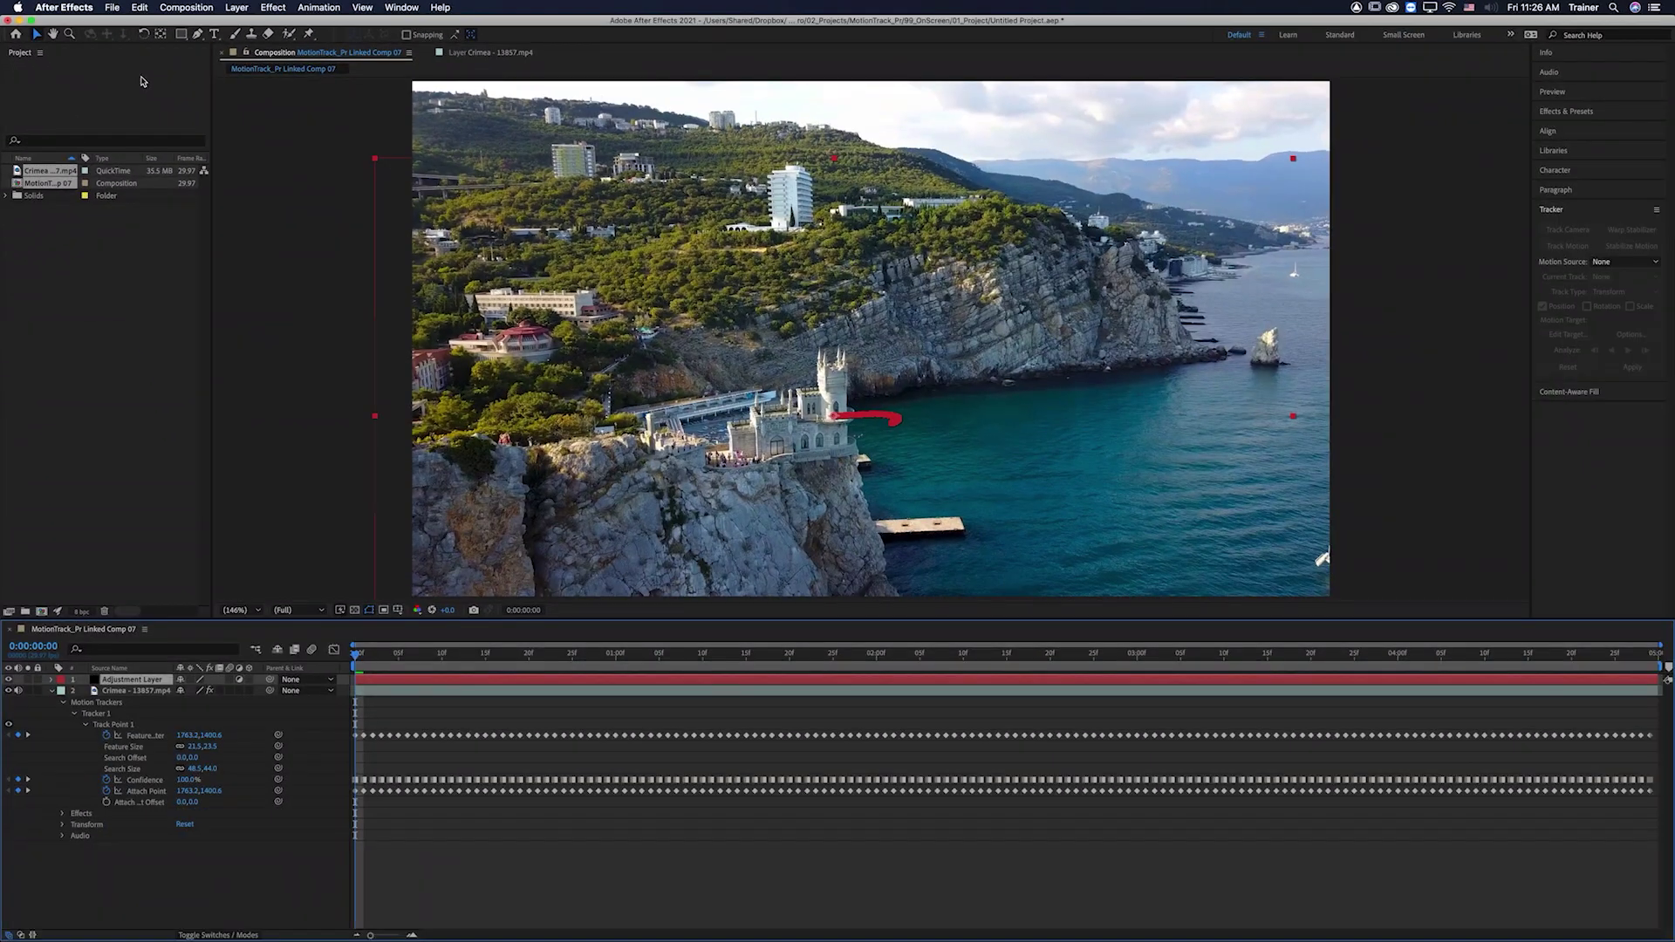
key(super+Tab)
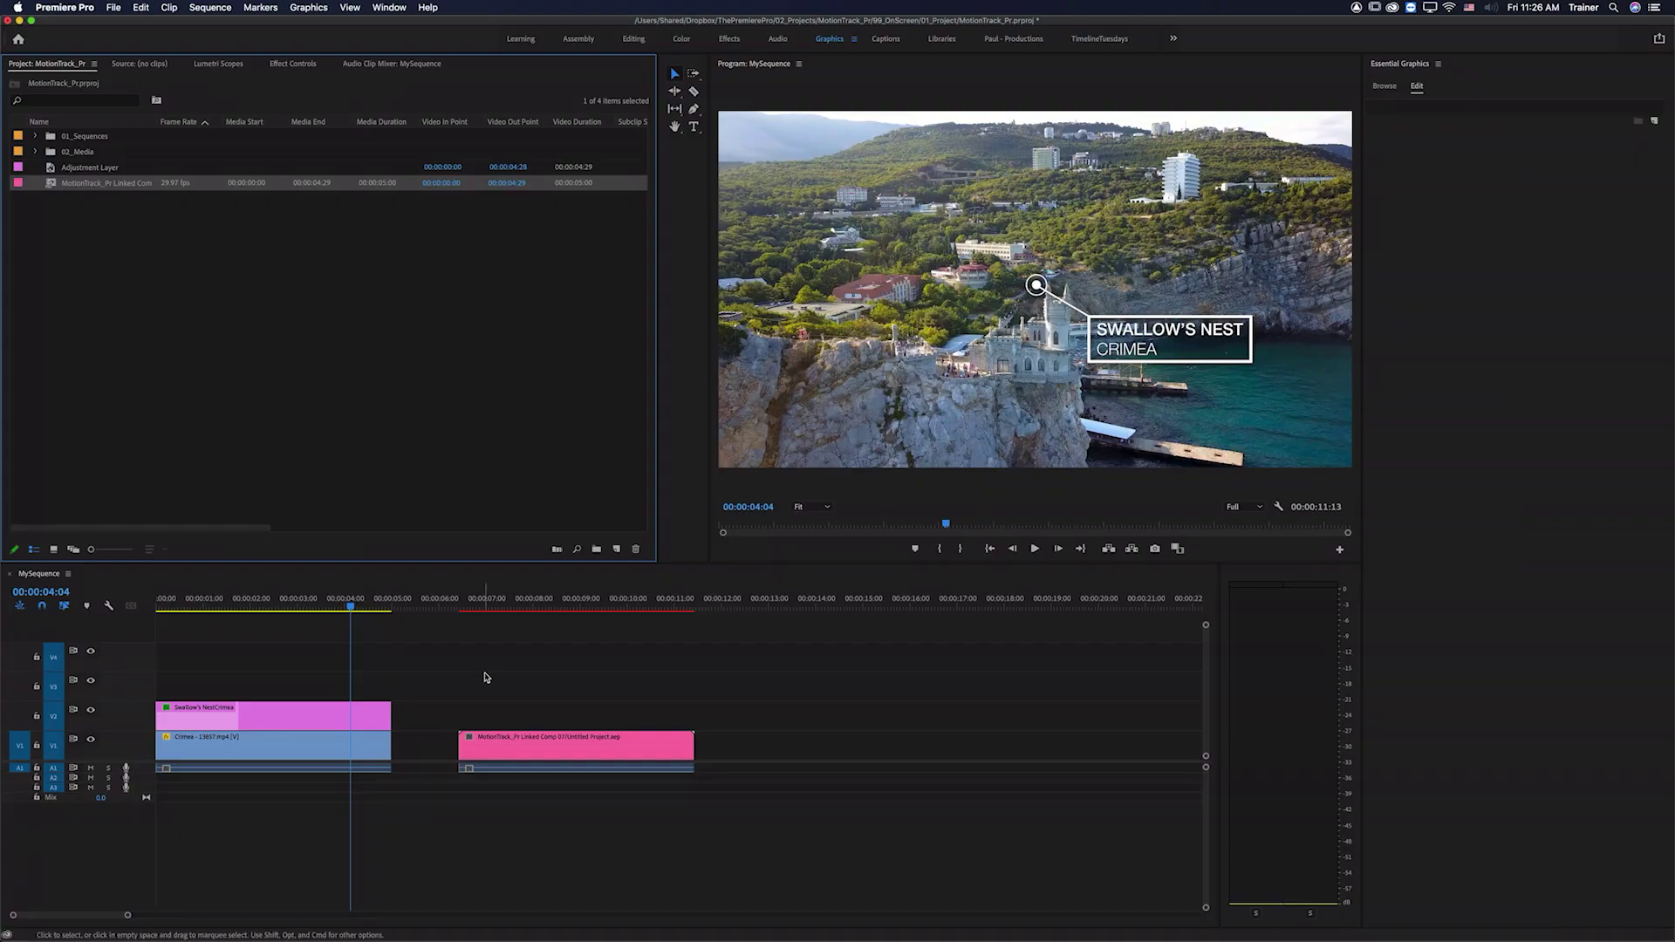
Paste the tracked Adjustment Layer from After Effects onto the linked MotionTrack clip
drag(523, 690, 661, 793)
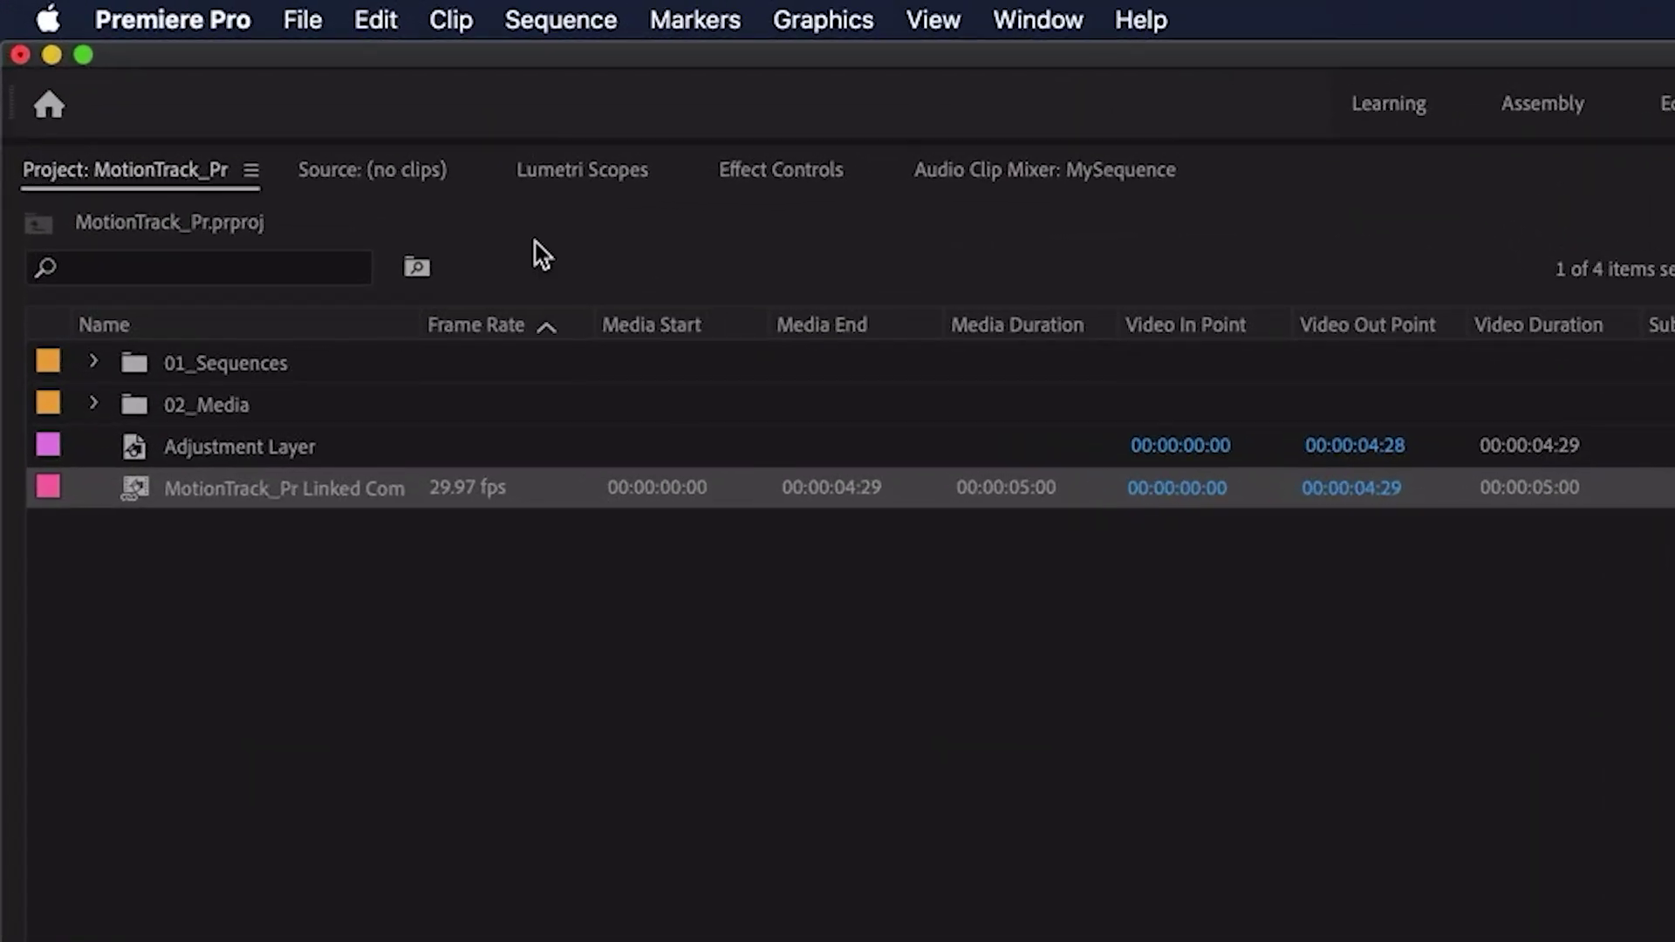
click(376, 18)
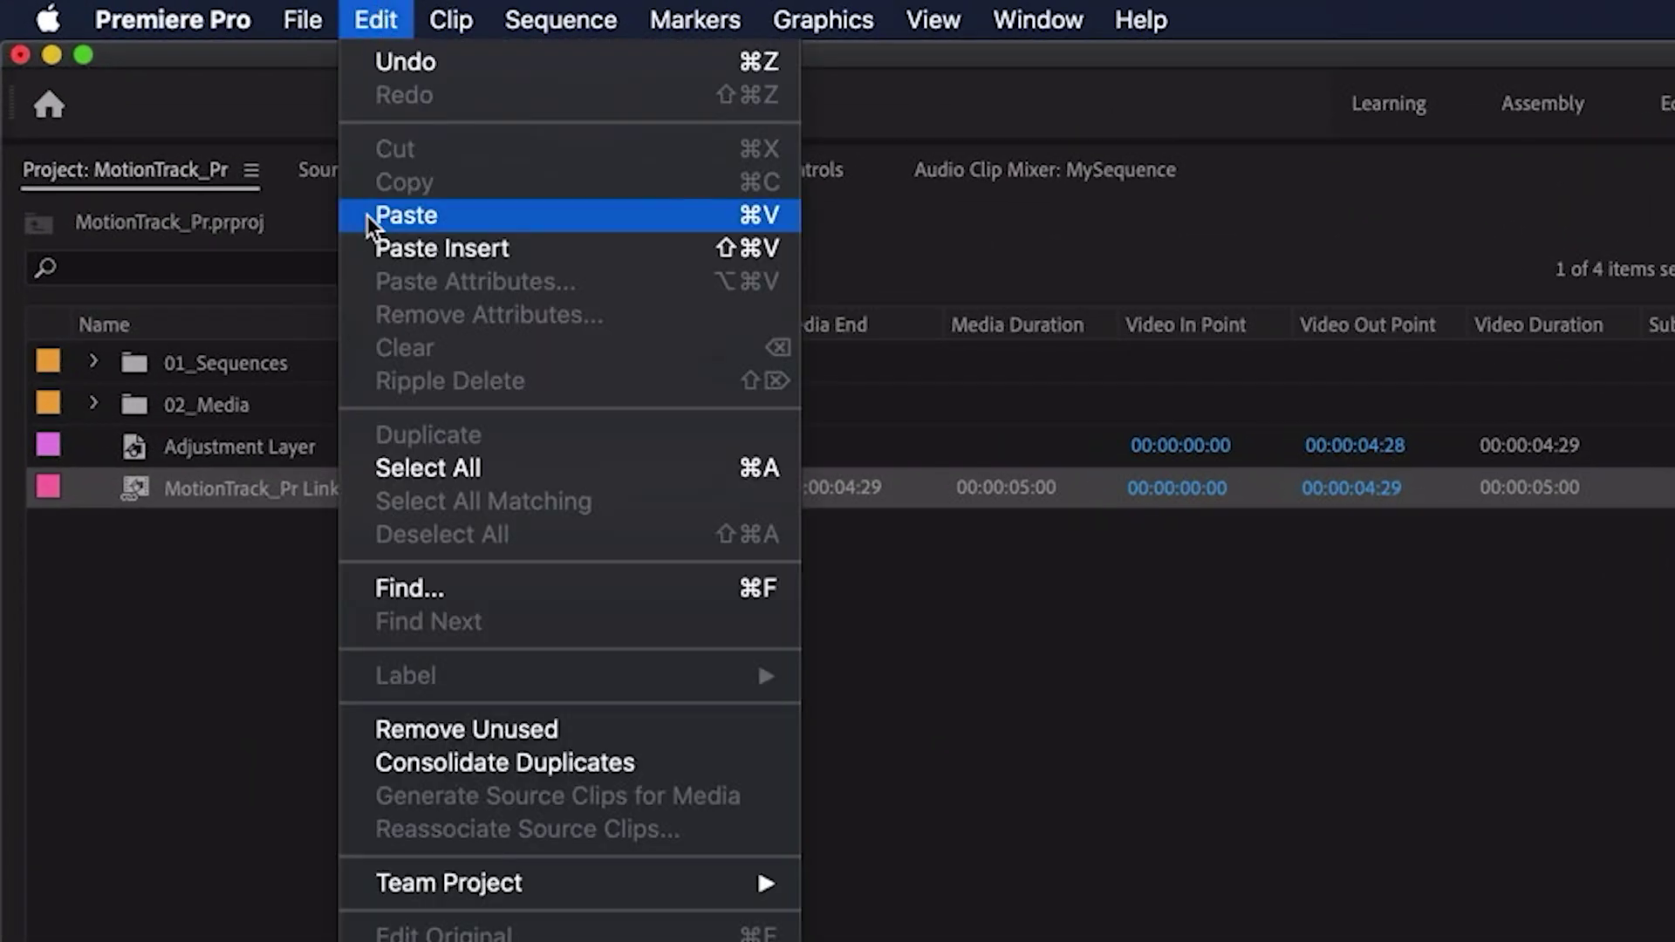
click(367, 212)
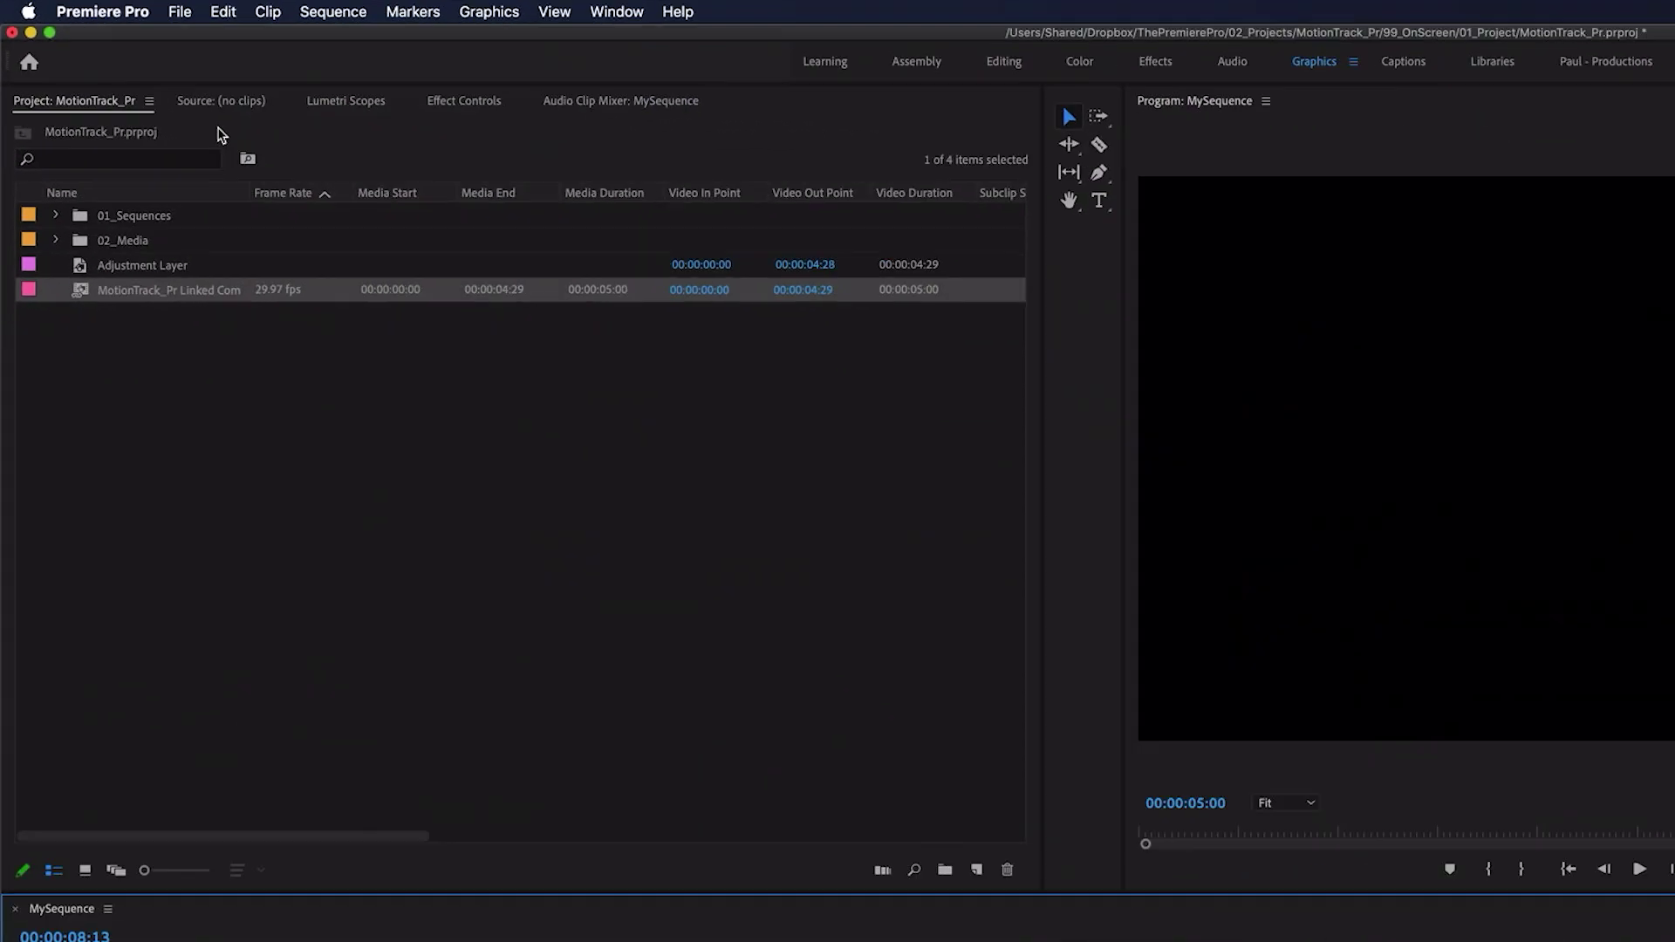
Check the Position keyframes in Effect Controls, then copy the adjustment clip
click(669, 599)
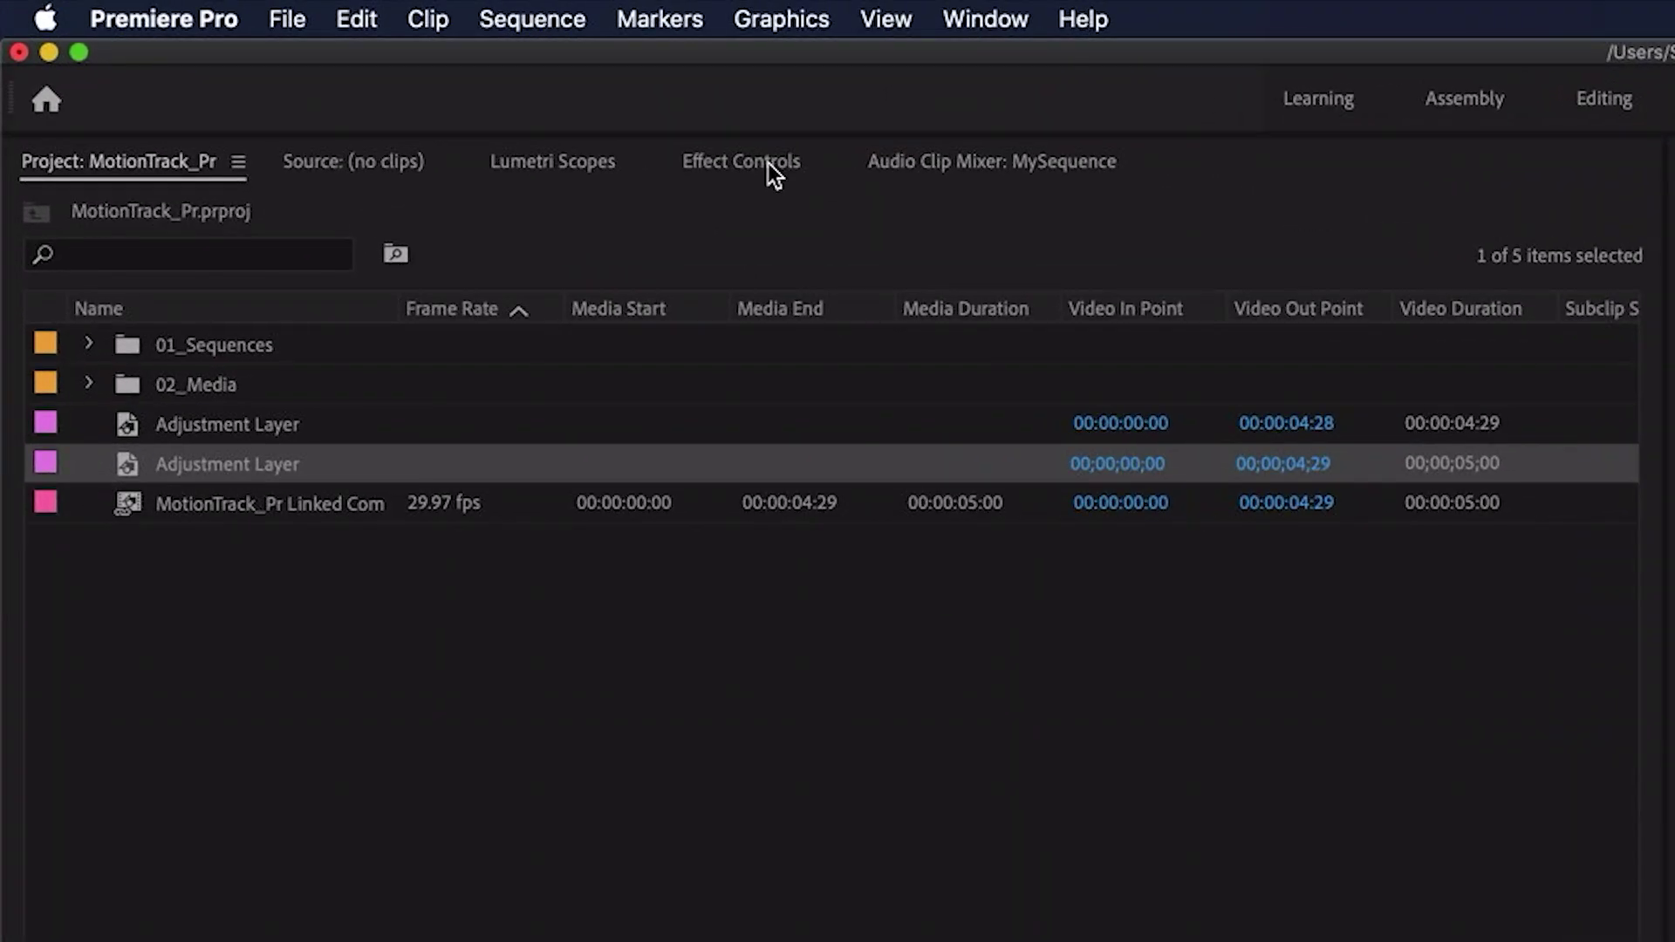
click(767, 162)
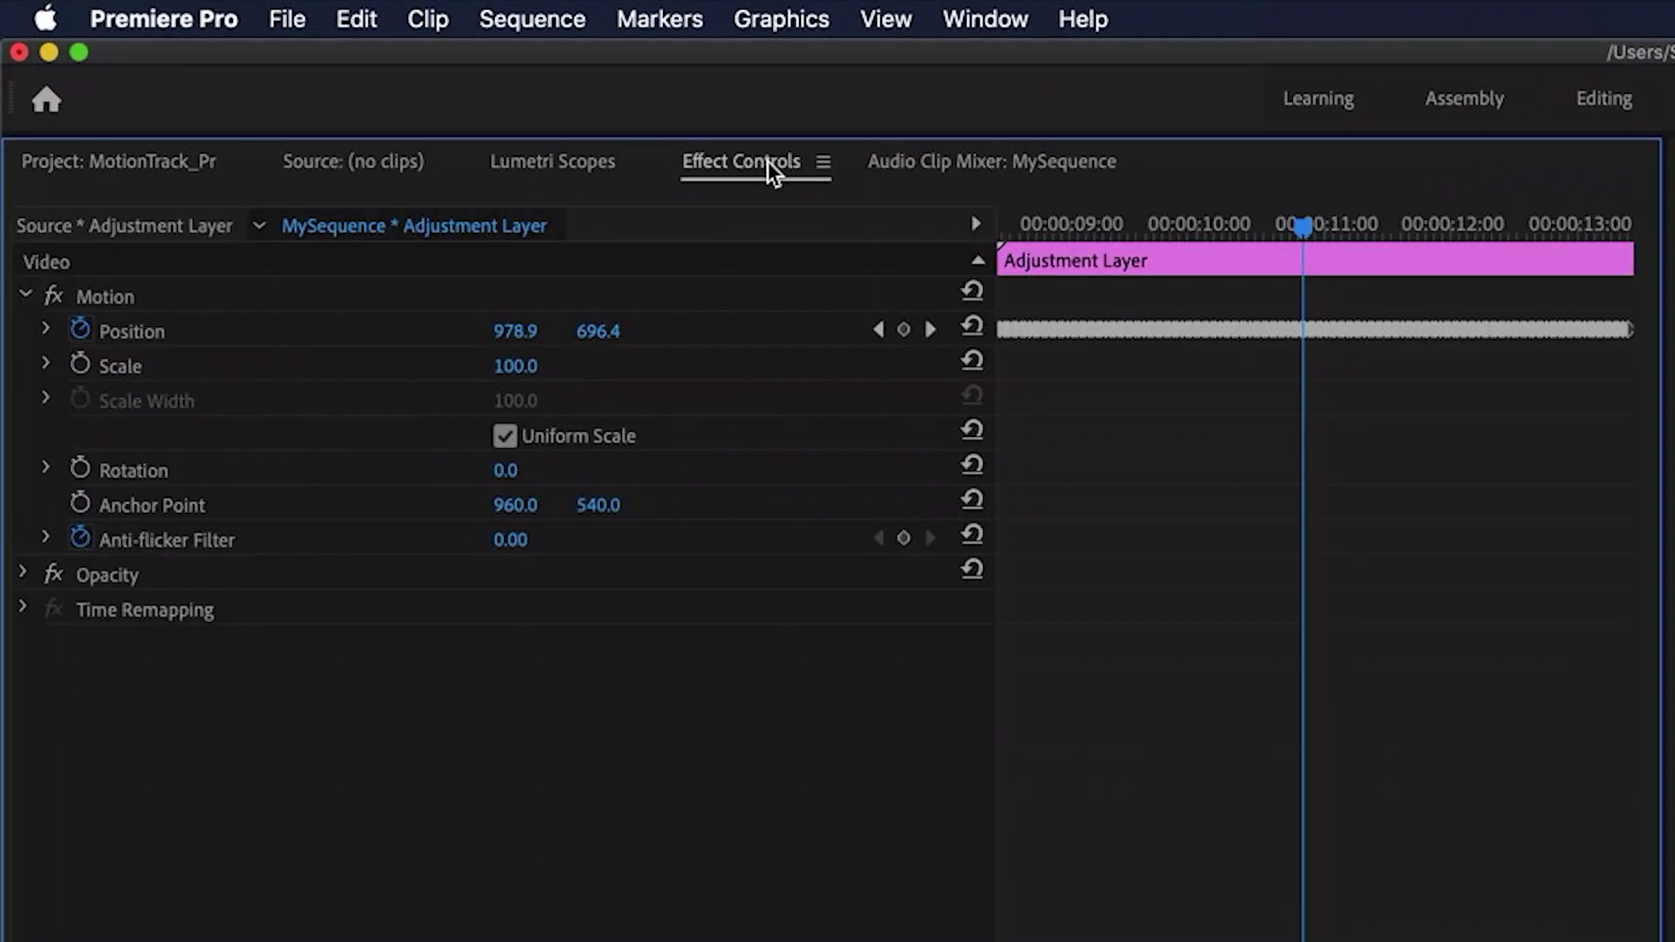
scroll(1167, 408, up, 4)
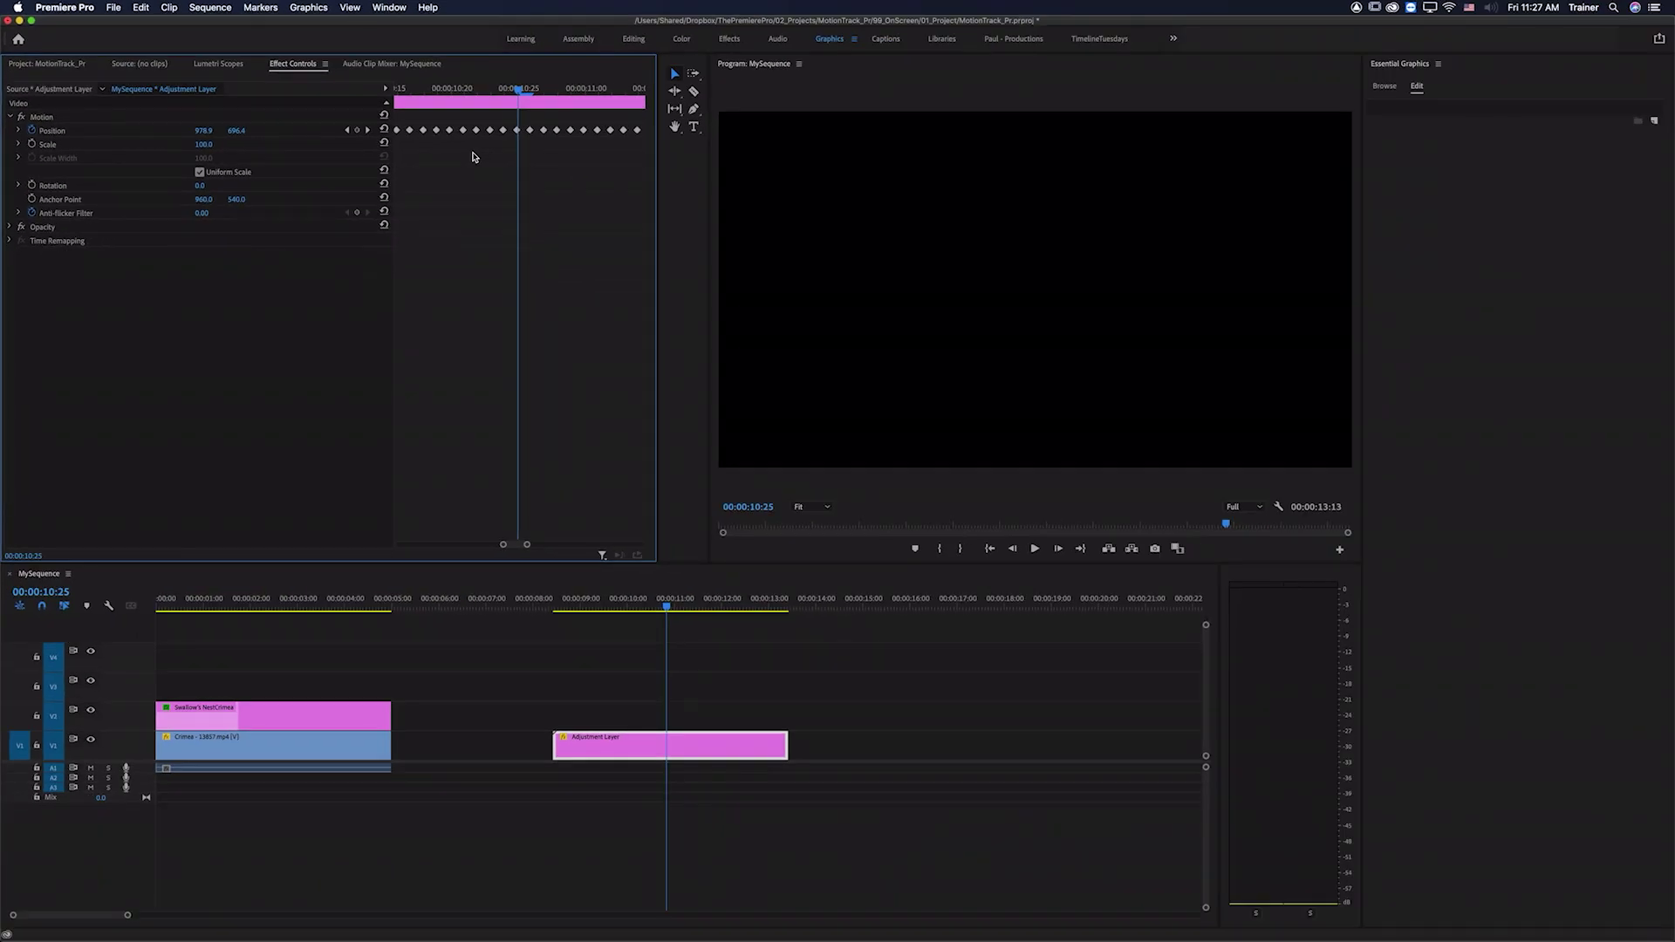
click(586, 757)
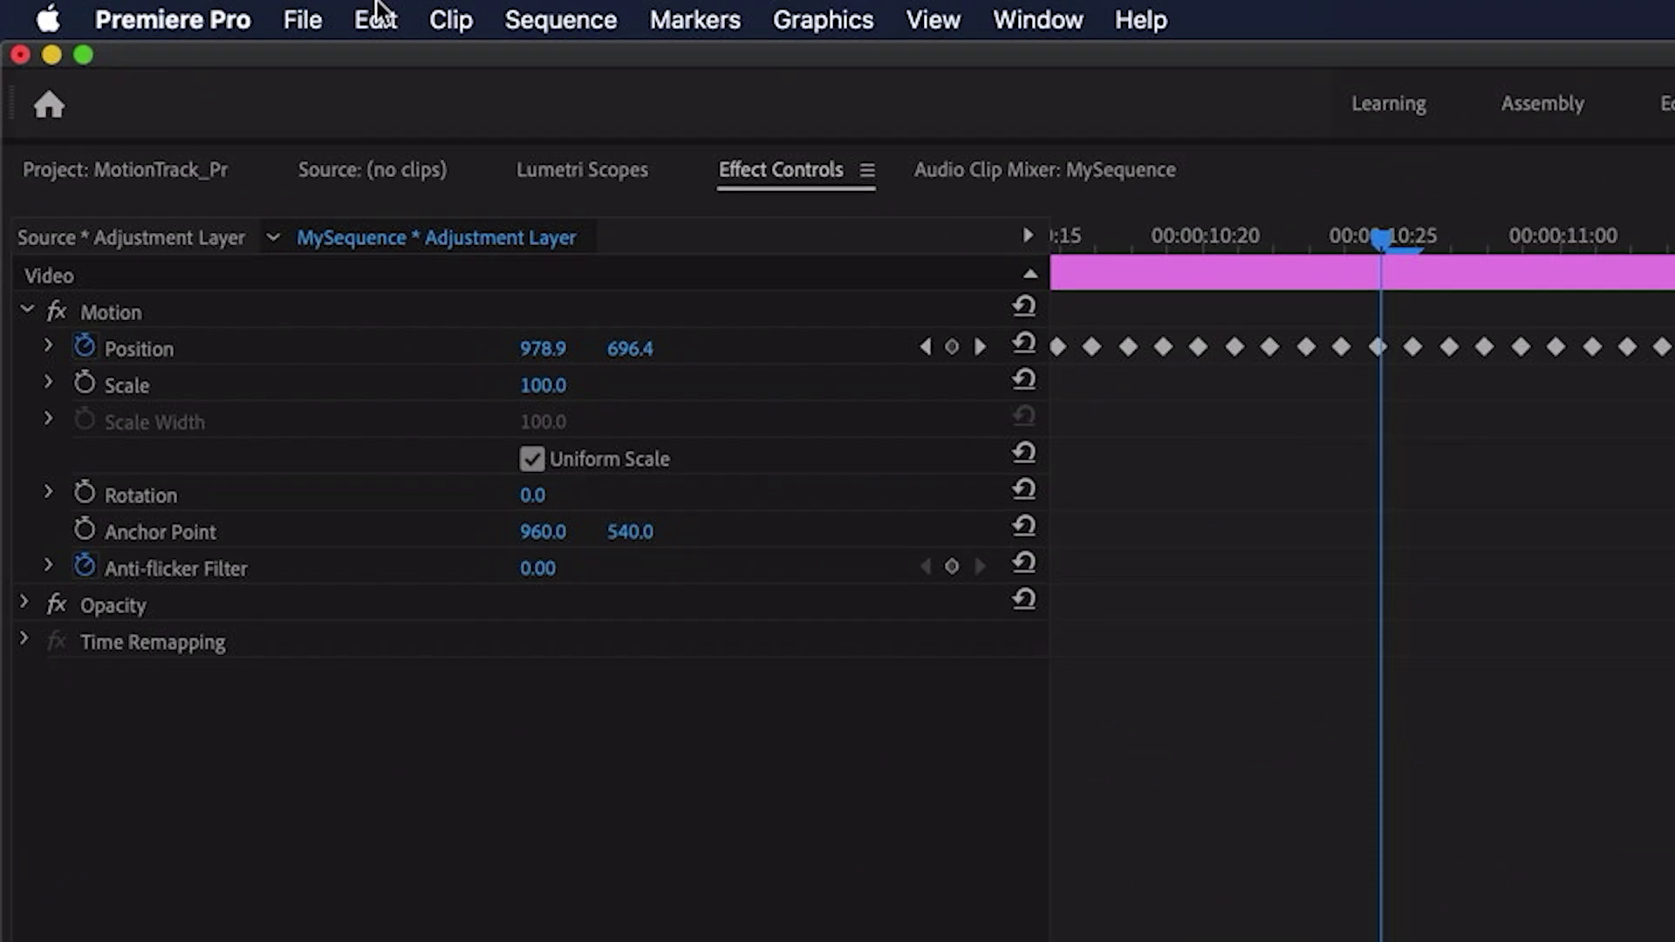
click(140, 7)
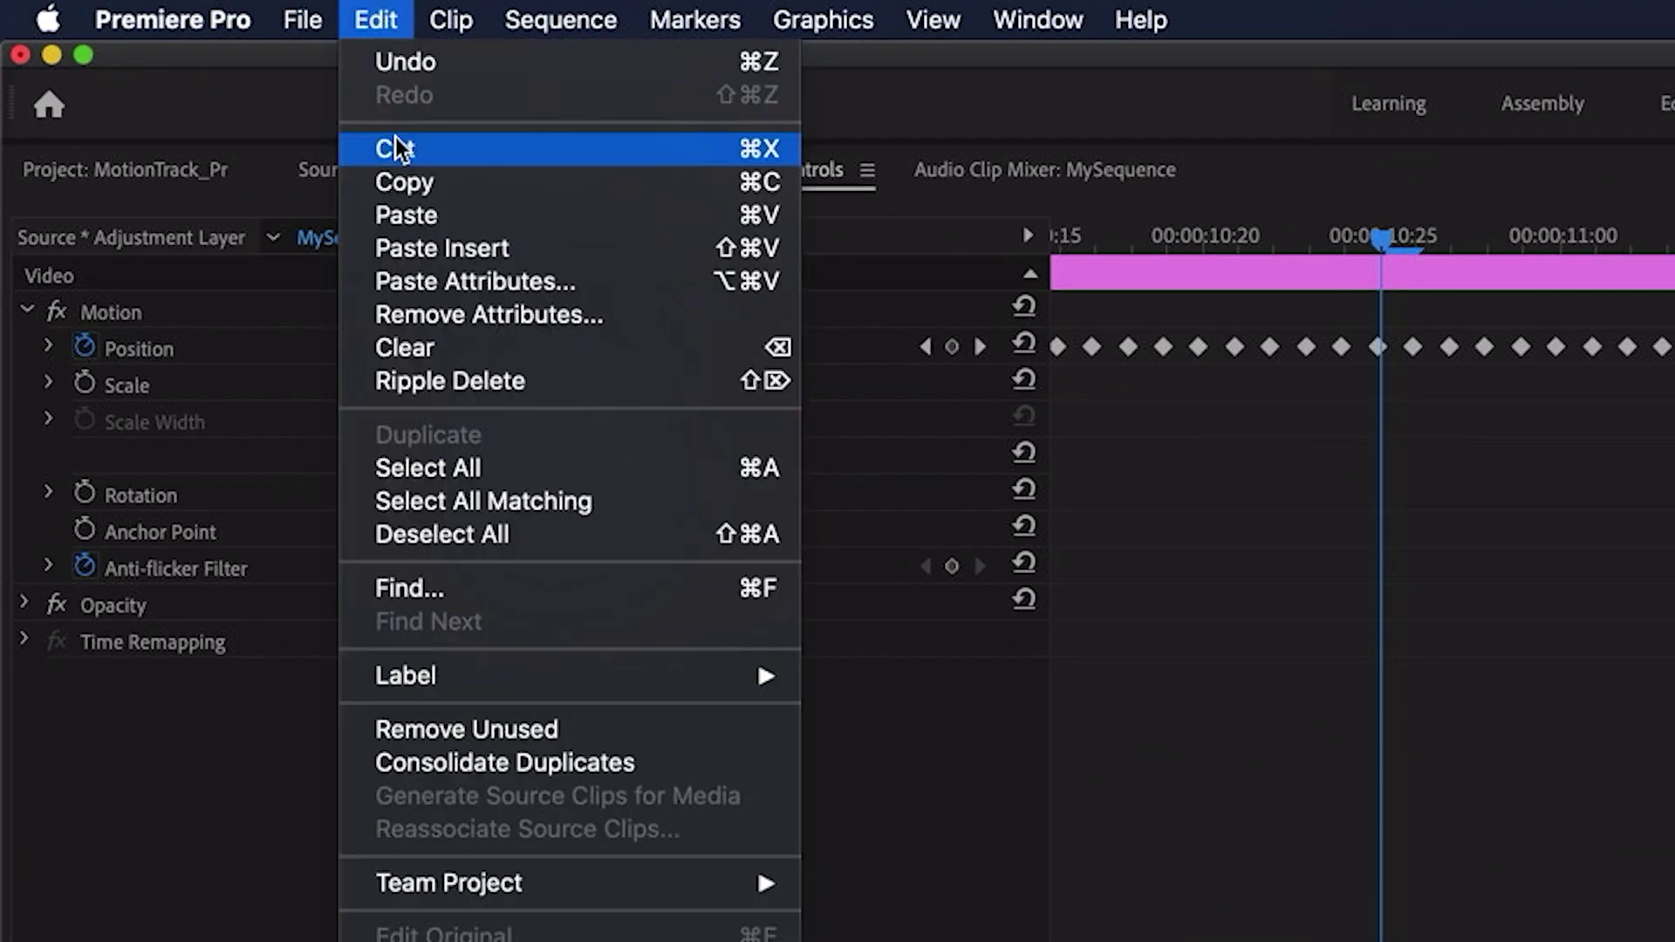
click(406, 186)
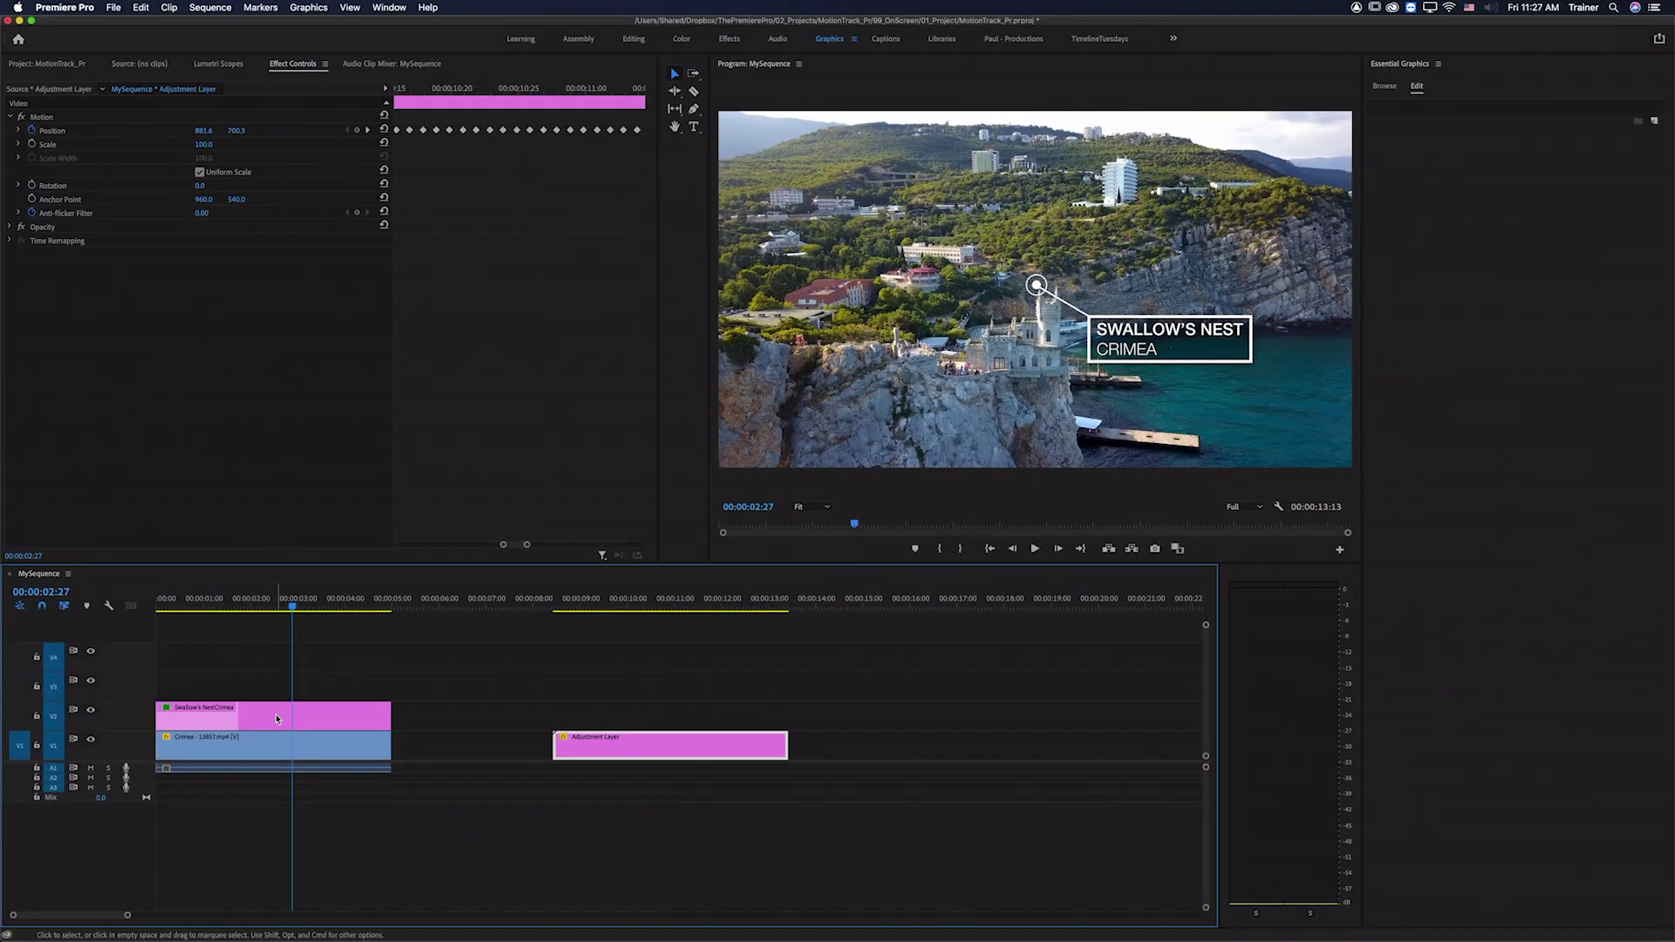
Paste only the Motion attributes onto the Swallow's Nest graphic, excluding Opacity and Time Remapping
click(278, 718)
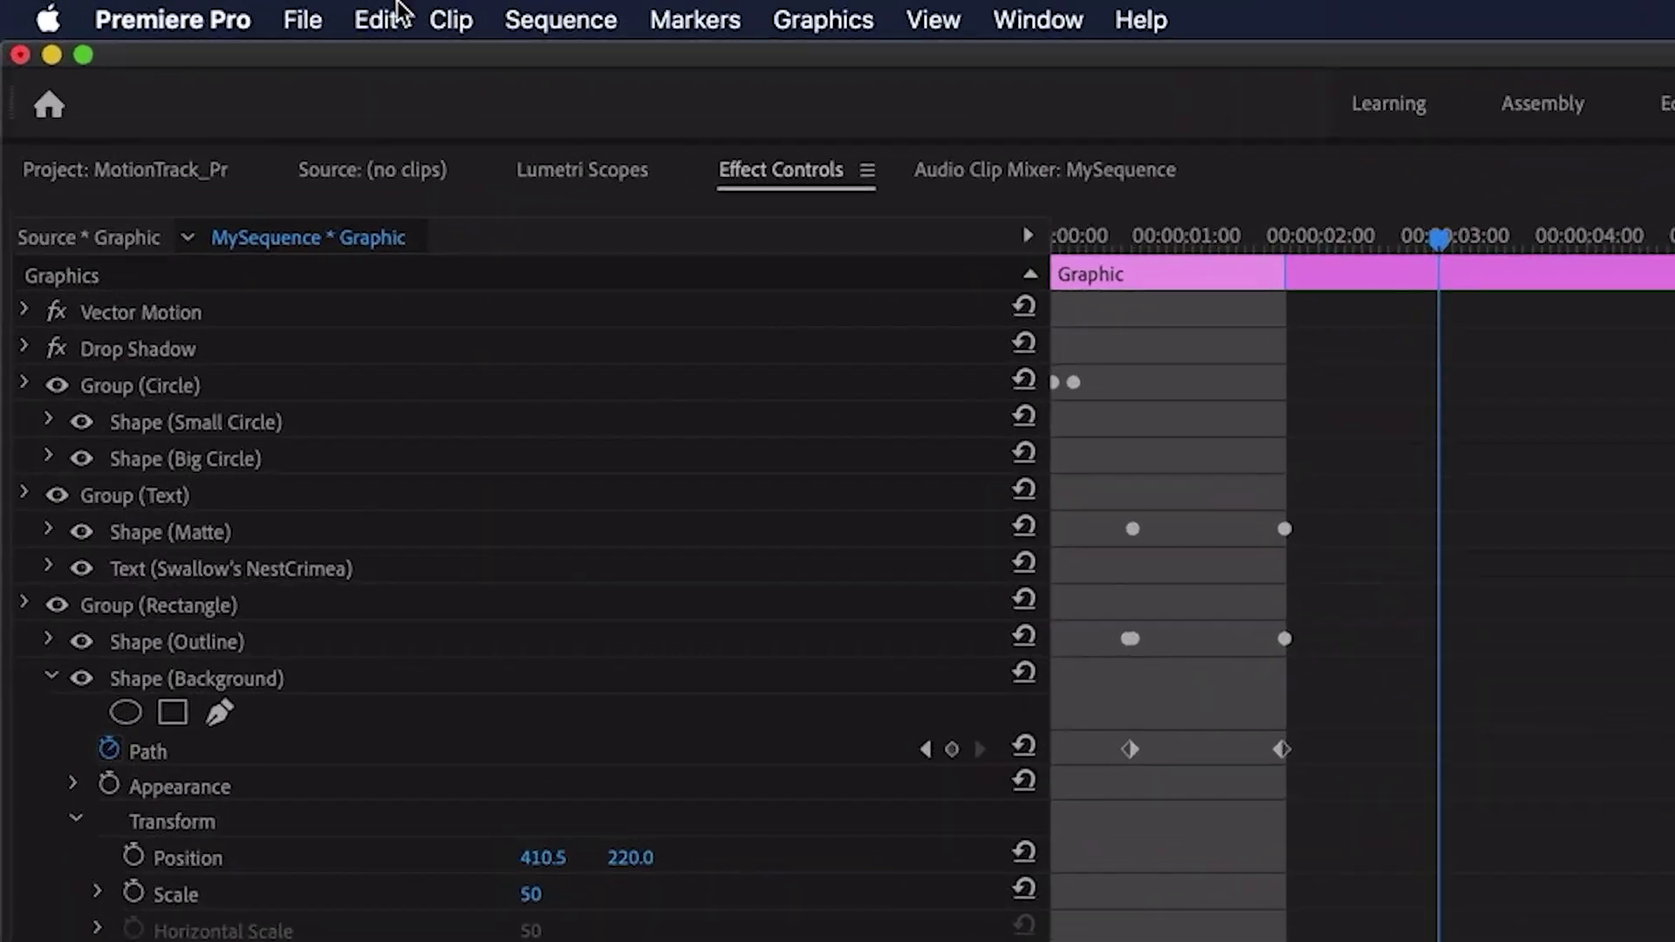
click(398, 12)
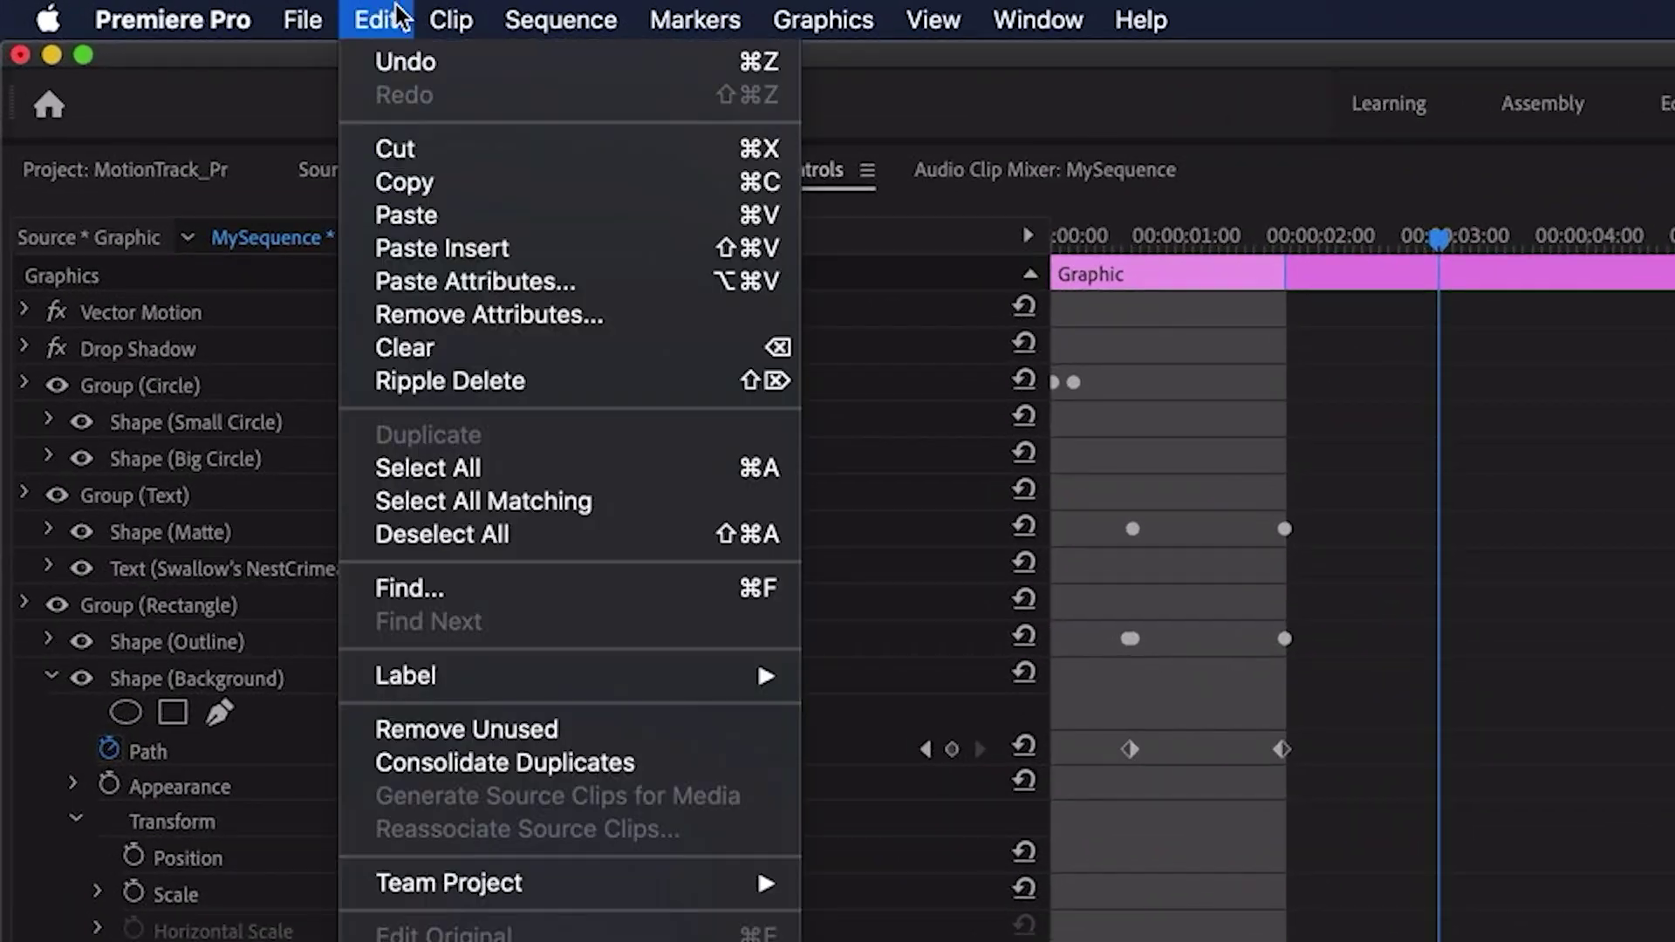
click(462, 281)
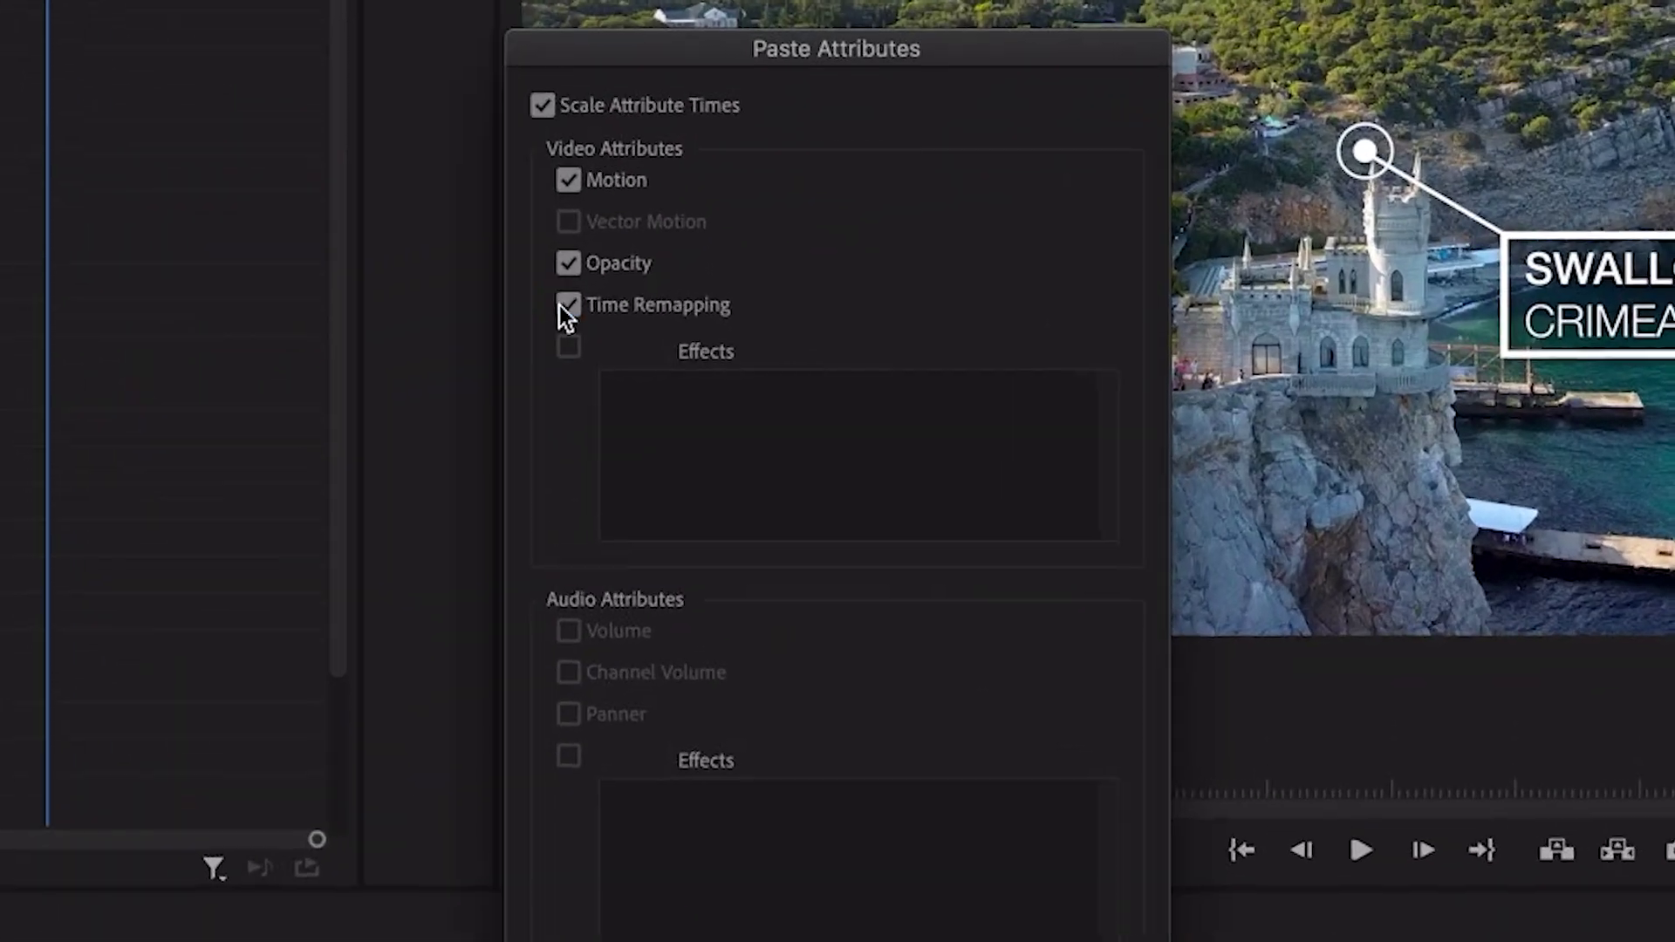
click(567, 305)
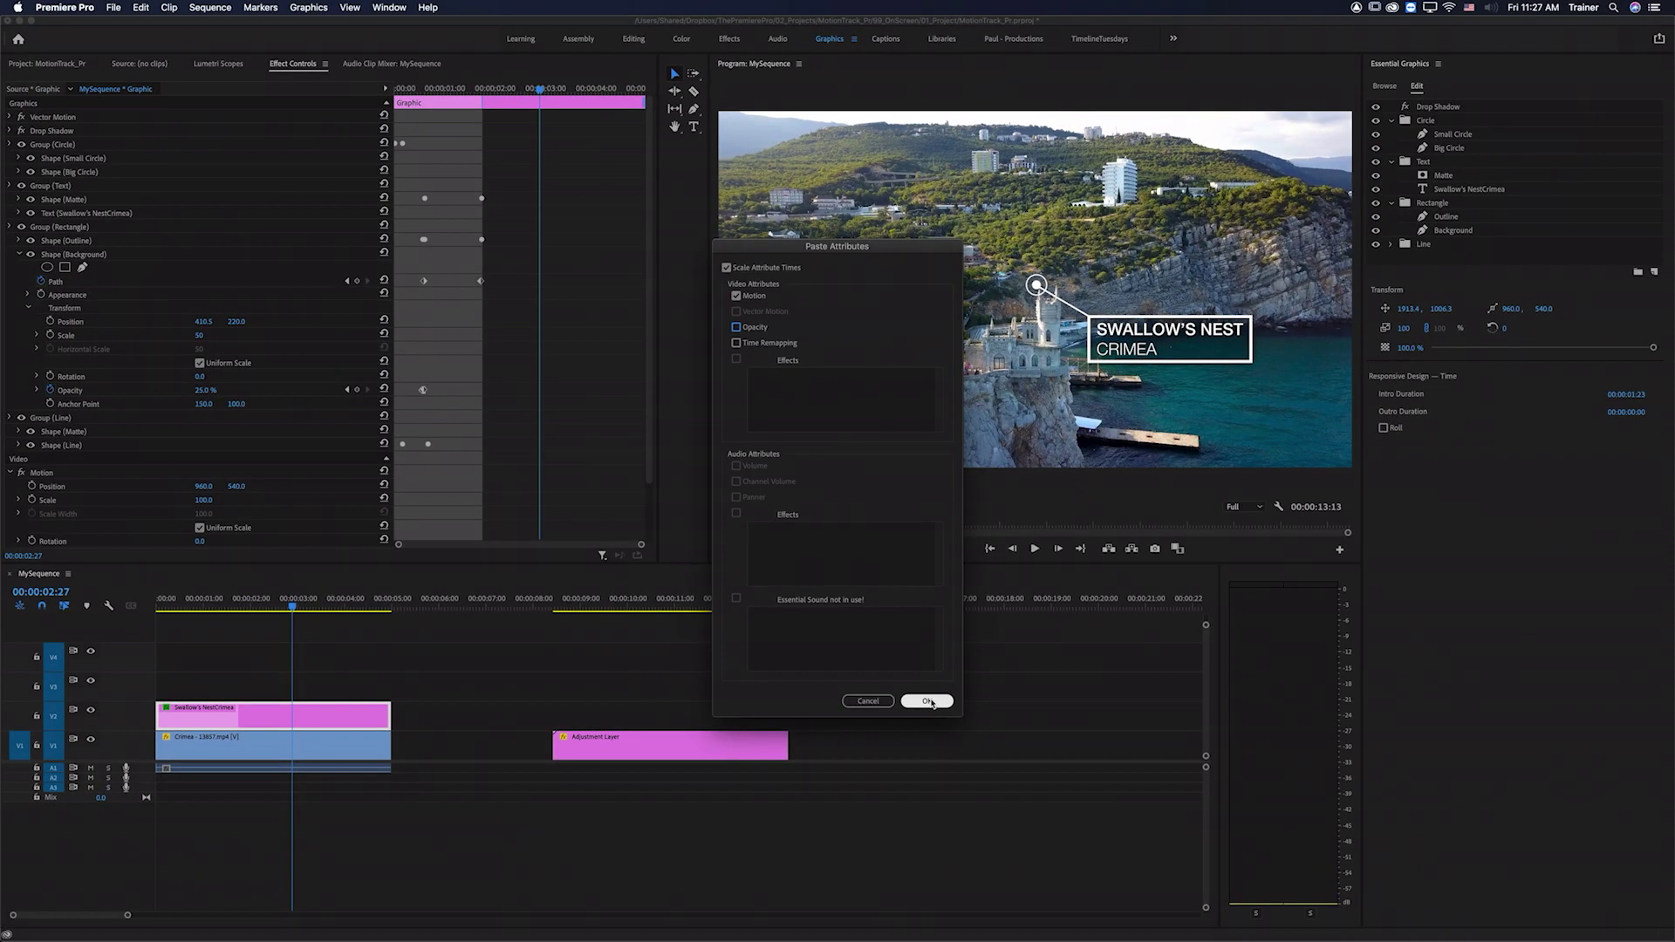
click(928, 701)
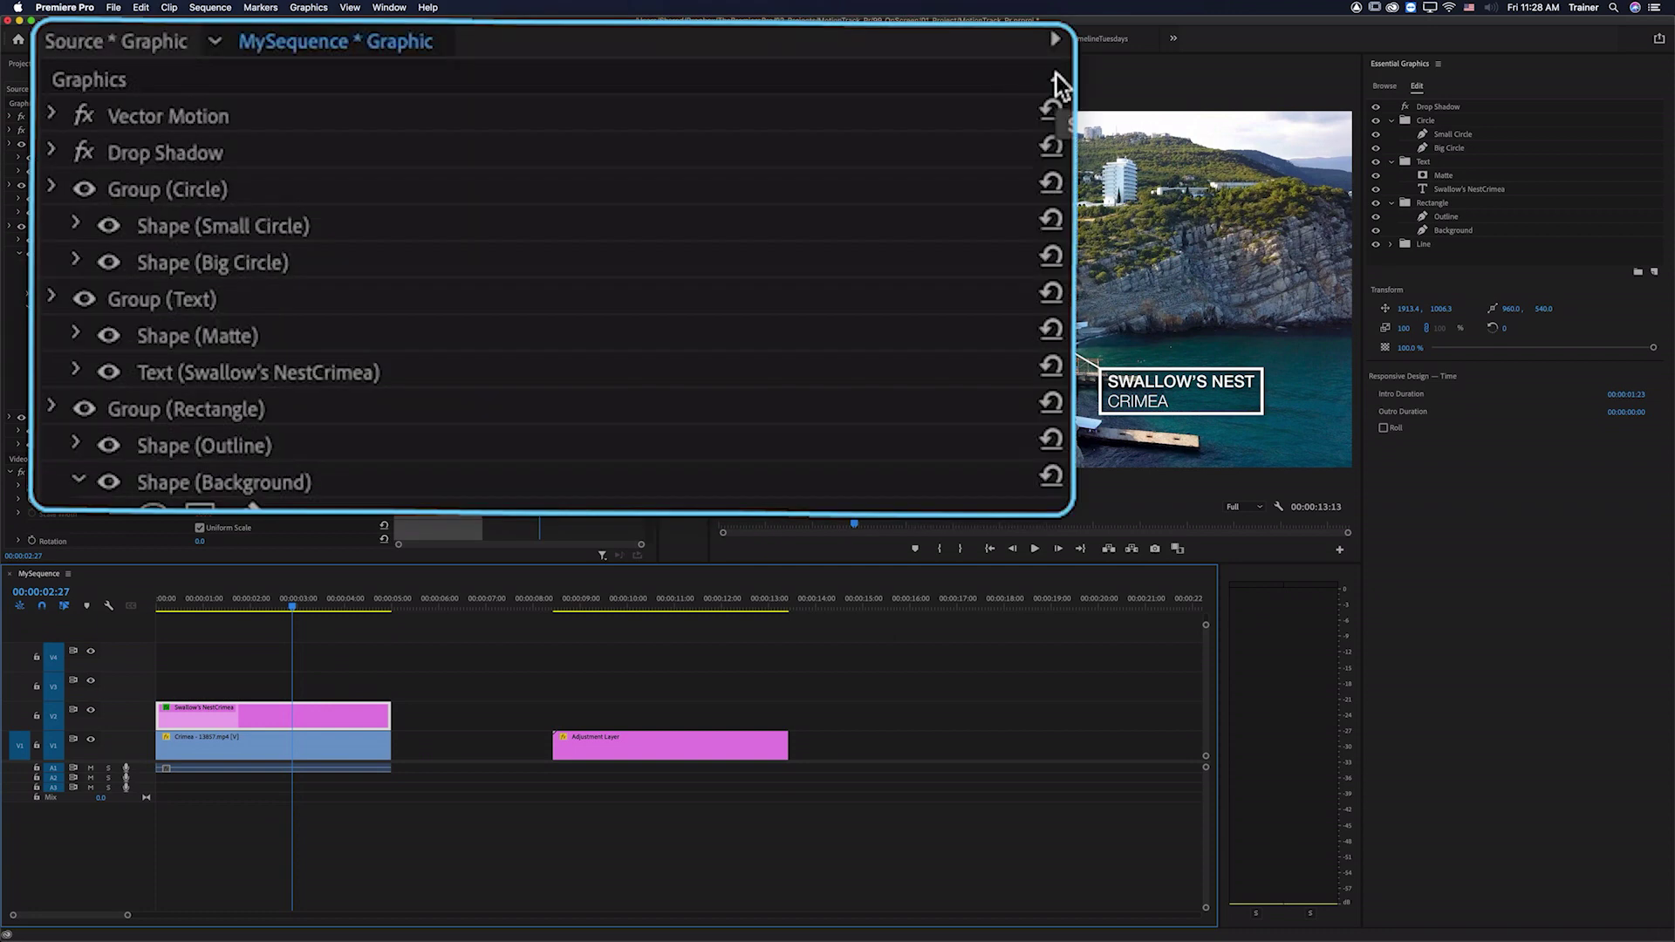
Set the graphic's Motion Anchor Point to 996.0 so the circle sits on the castle tower
click(1055, 75)
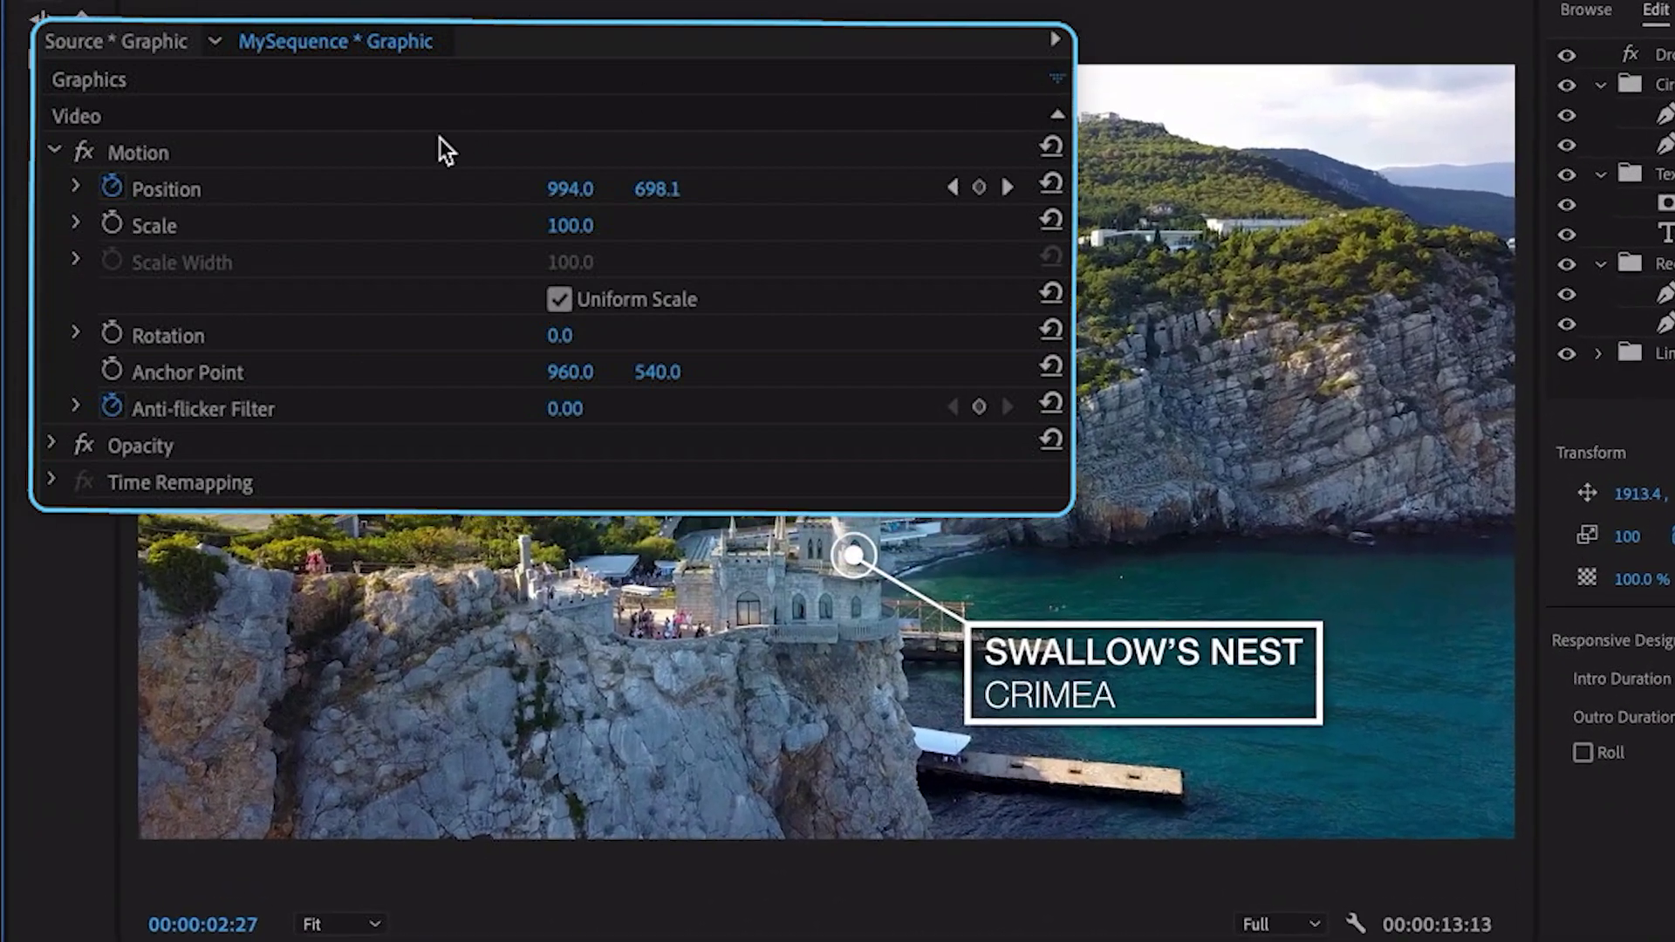
click(432, 148)
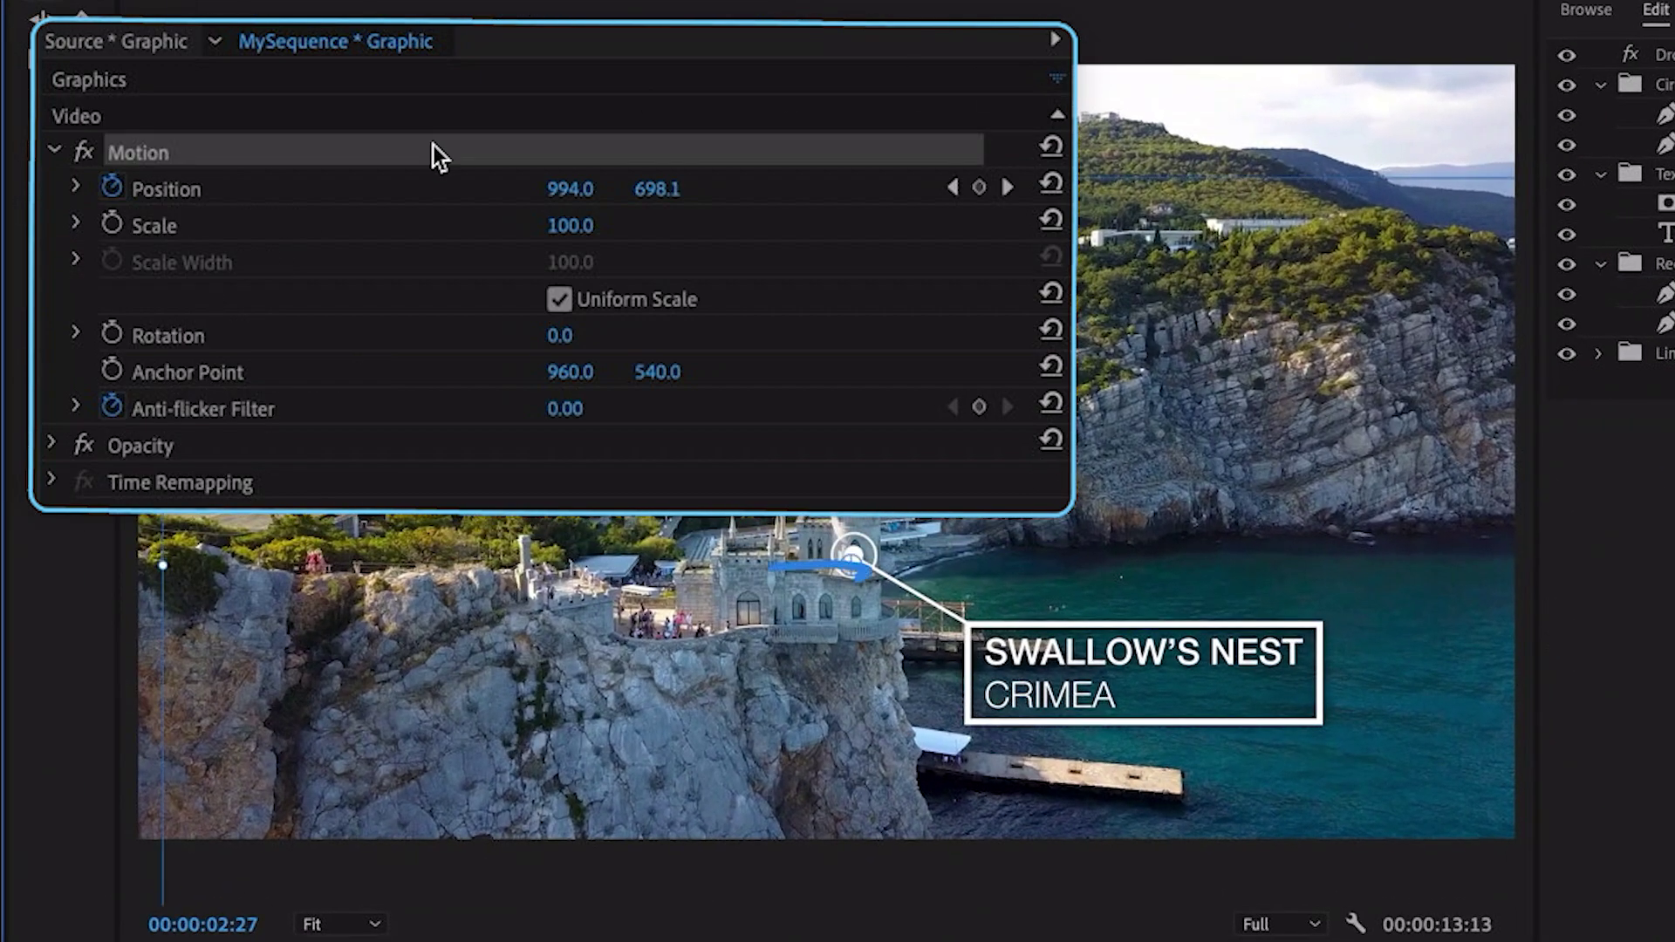
drag(574, 384, 701, 374)
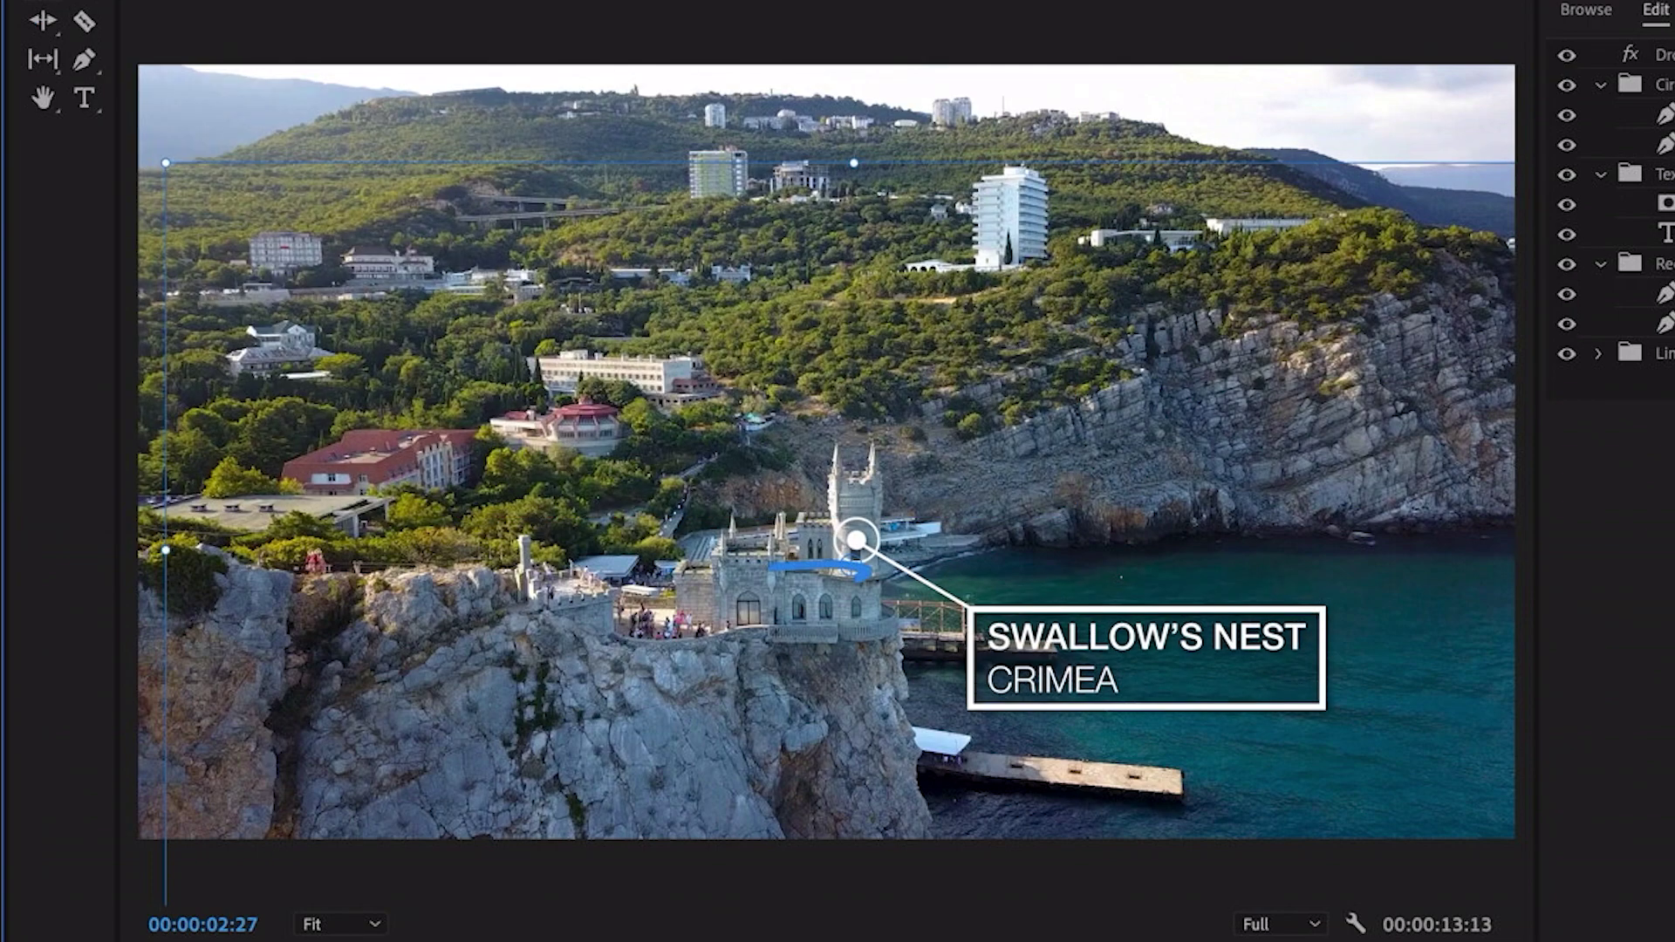